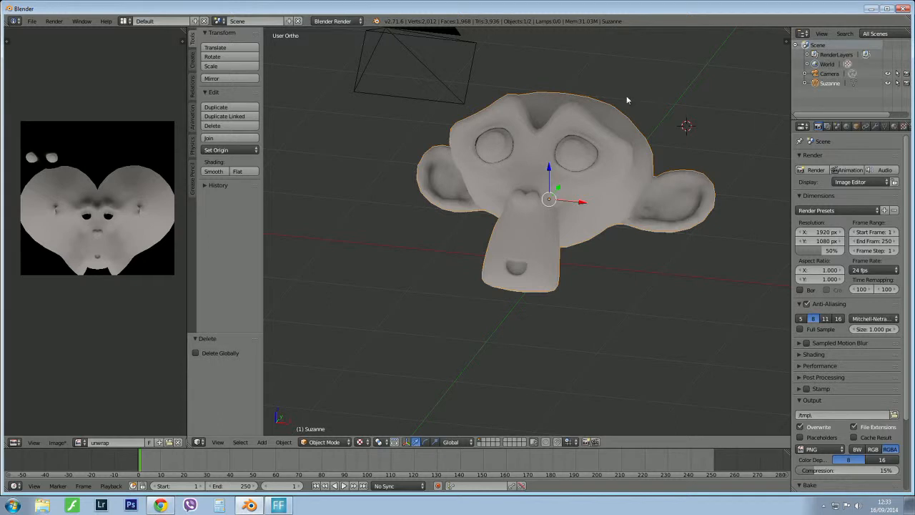
Enlarge the Outliner area by lowering its border with the Properties editor.
scroll(627, 95, up, 4)
middle_drag(645, 171, 577, 189)
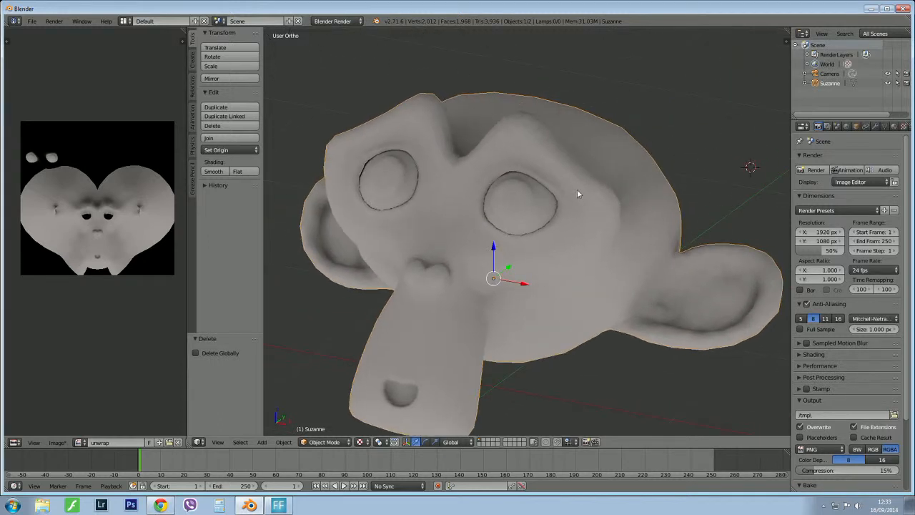
scroll(605, 239, down, 2)
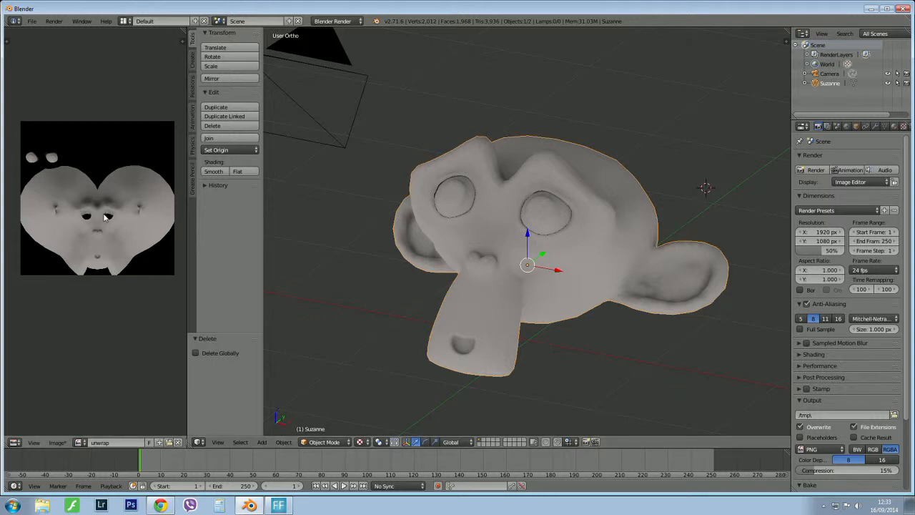
click(360, 442)
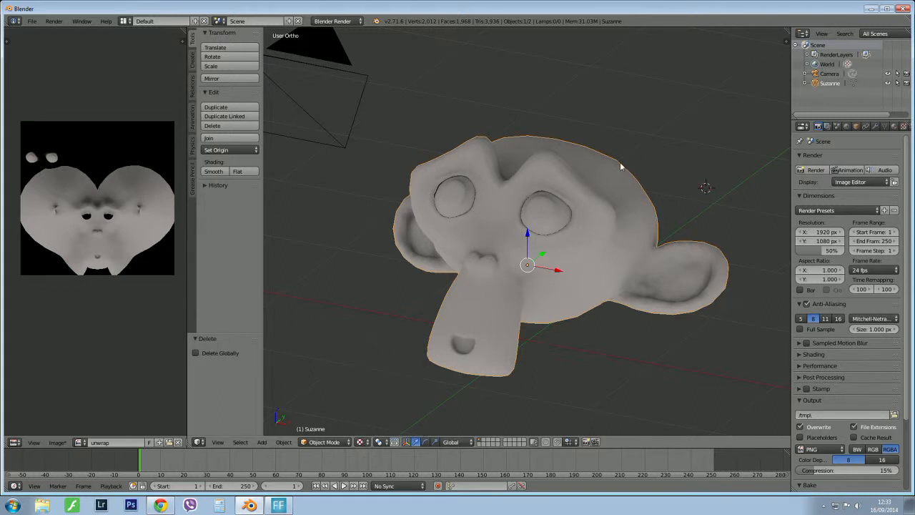
middle_drag(611, 194, 562, 178)
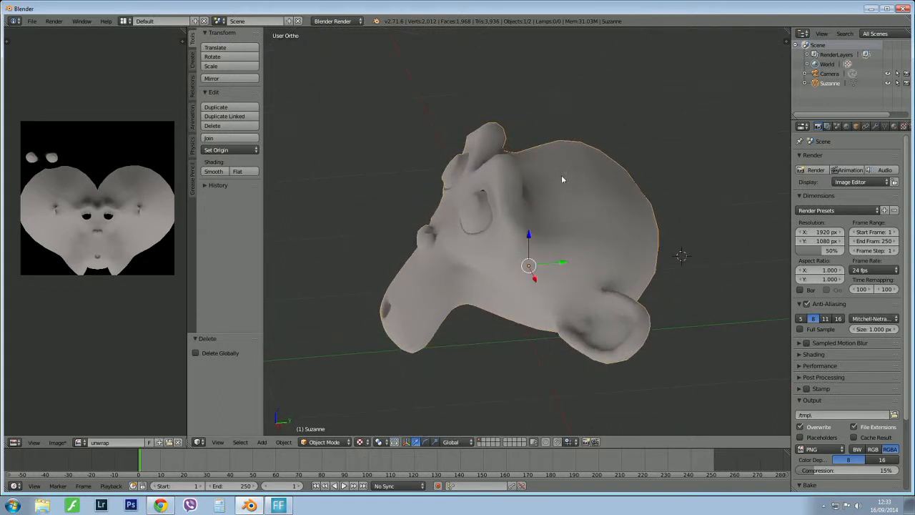
drag(894, 119, 894, 243)
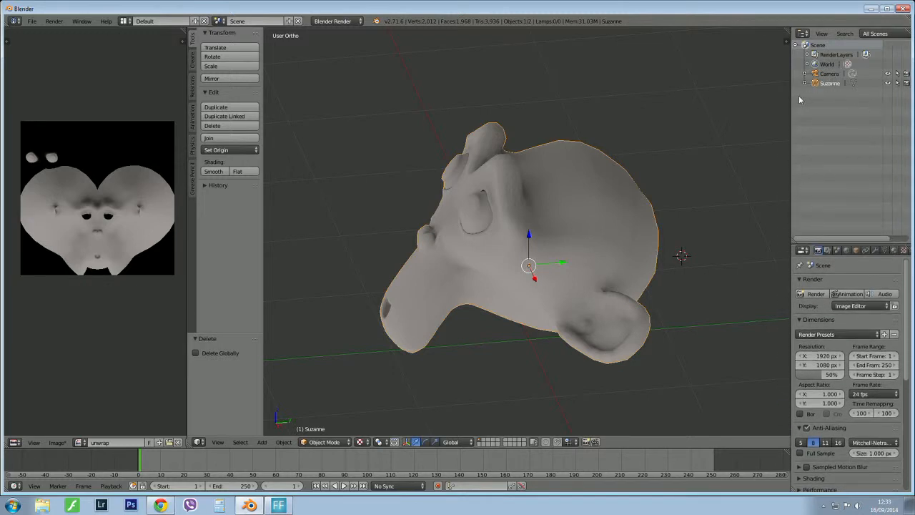
middle_drag(543, 215, 564, 206)
scroll(573, 205, up, 1)
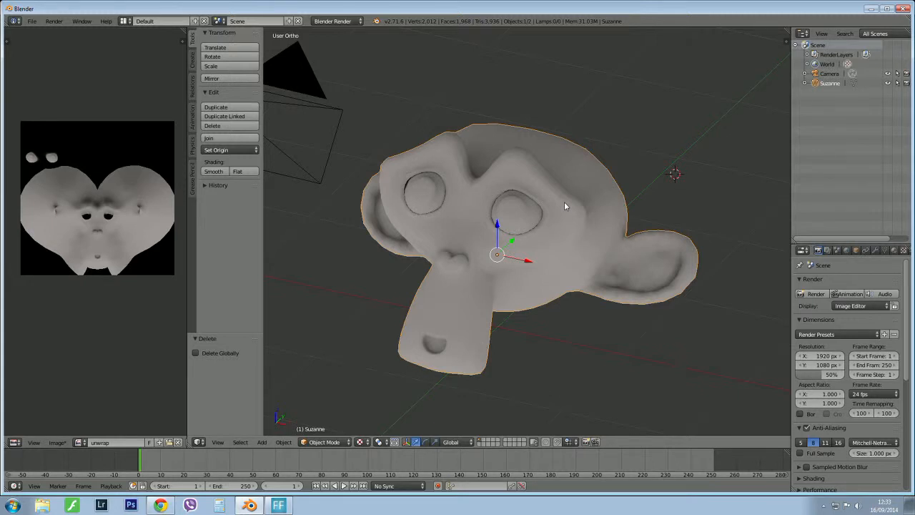
Switch to Chrome and search Google for "hdri maps".
click(160, 506)
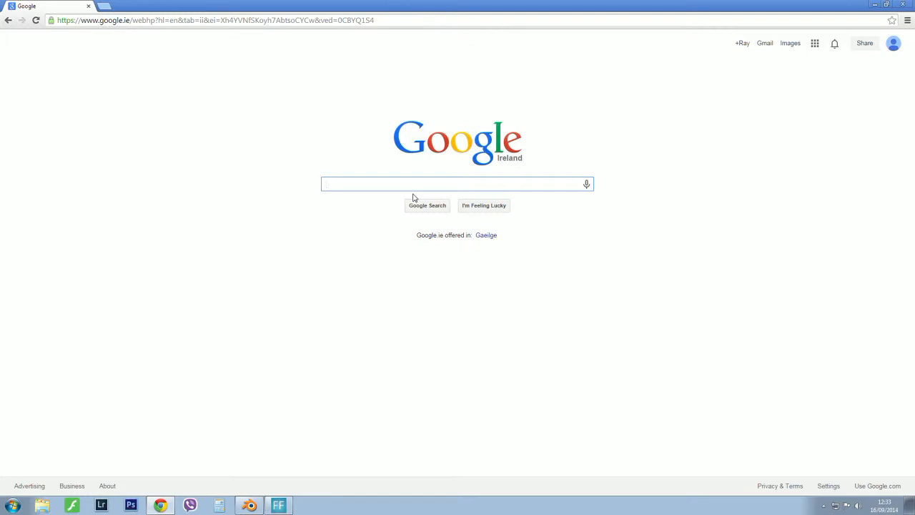
text(hdri )
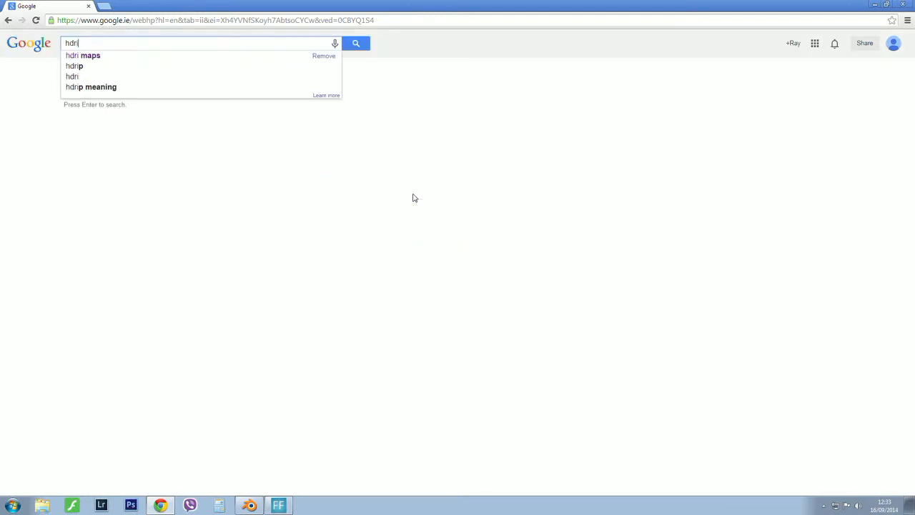
text(ma)
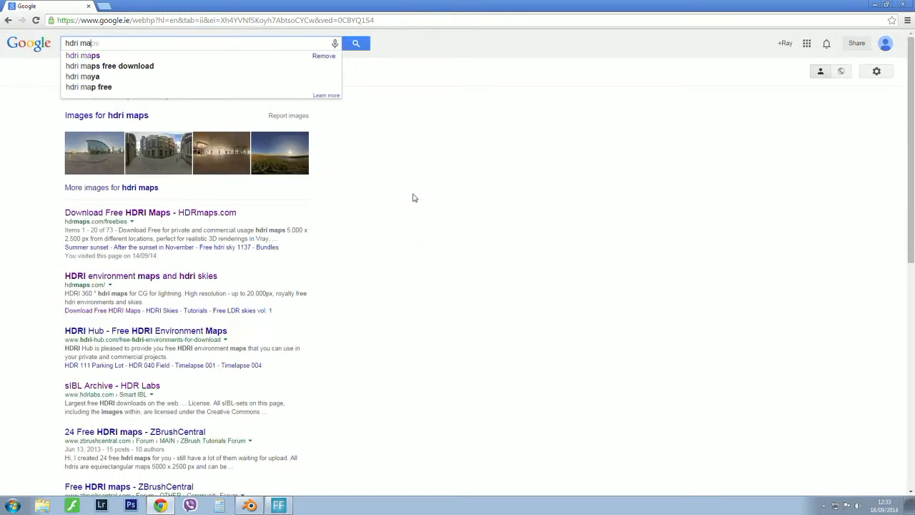
text(p)
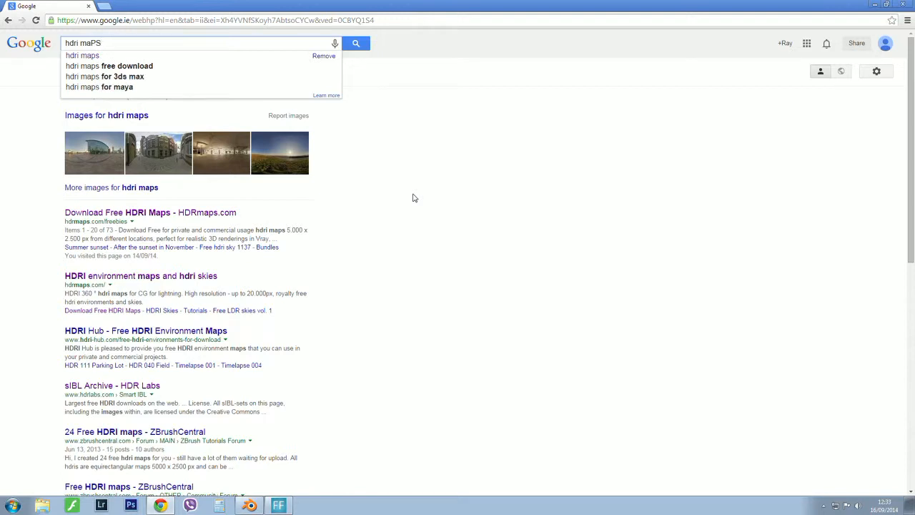
key(Return)
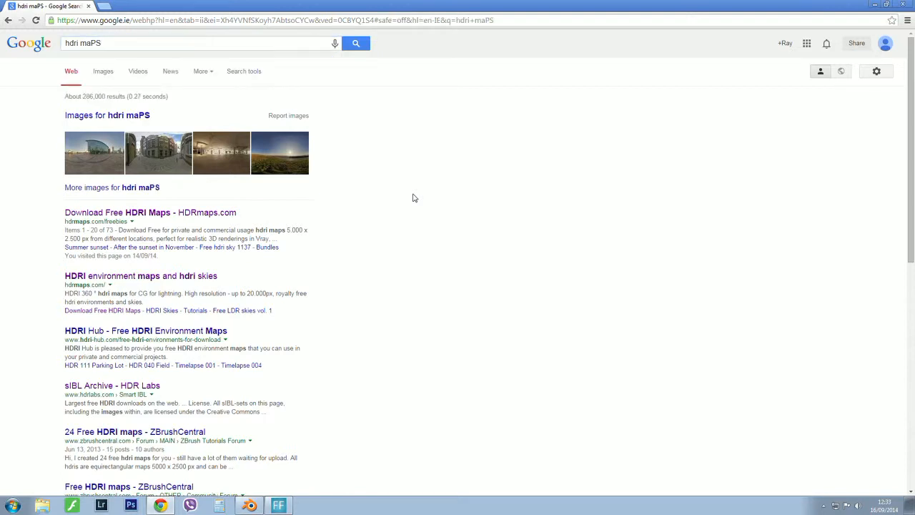
Browse the image results for HDRI maps and return to the web results.
click(138, 116)
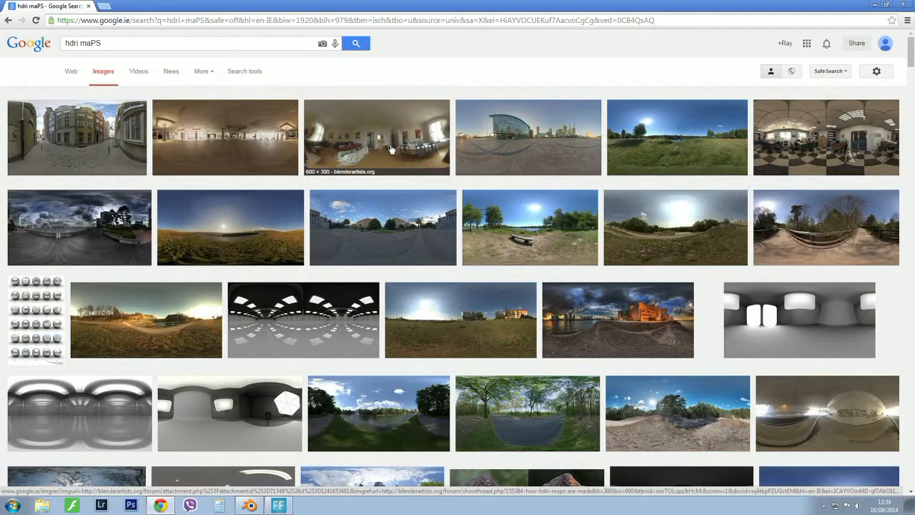
scroll(390, 149, down, 4)
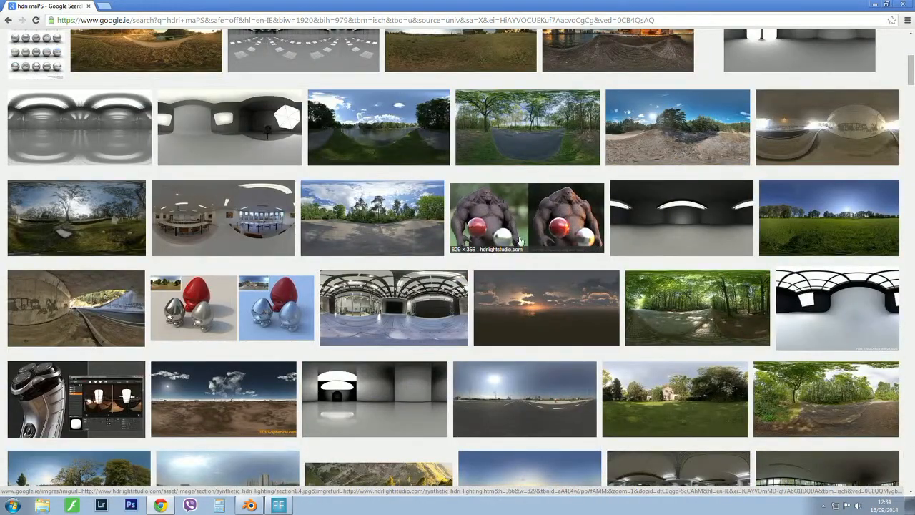
scroll(521, 240, up, 4)
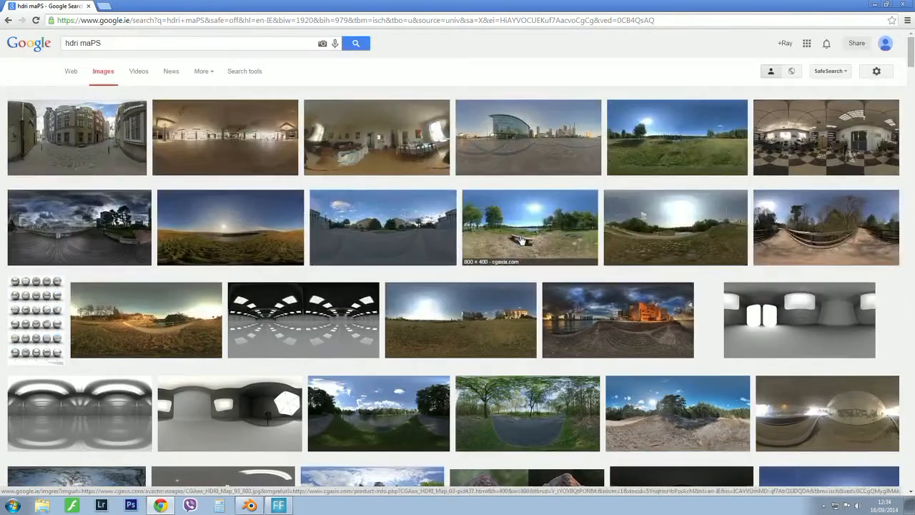
click(71, 72)
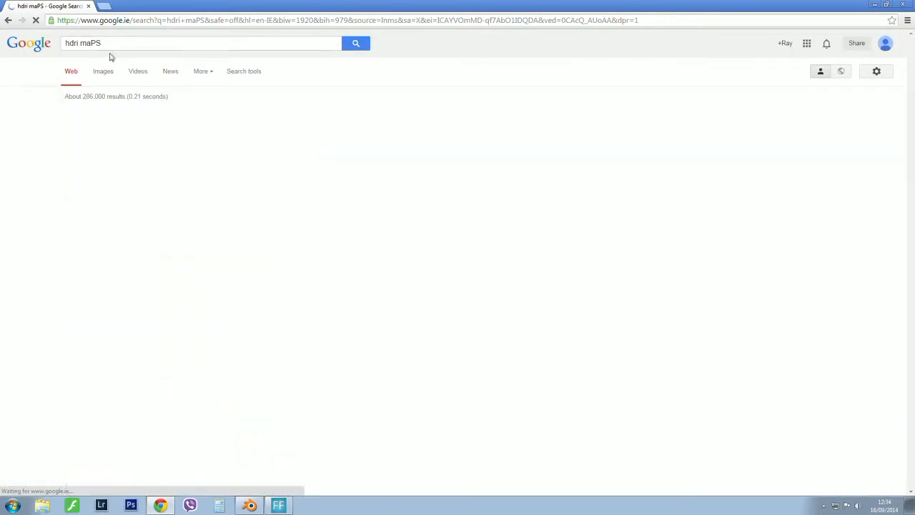
Search Google for "free hdri maps" instead and show the image results.
drag(112, 43, 34, 52)
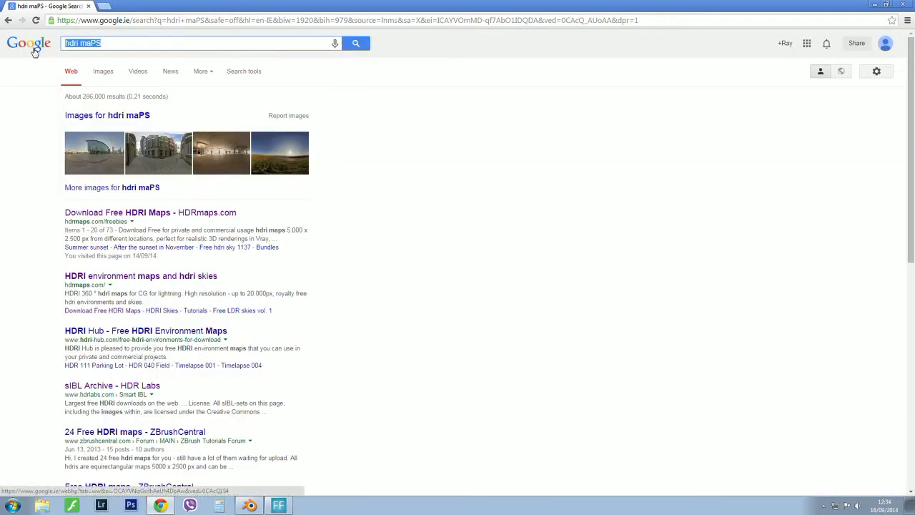
text(free)
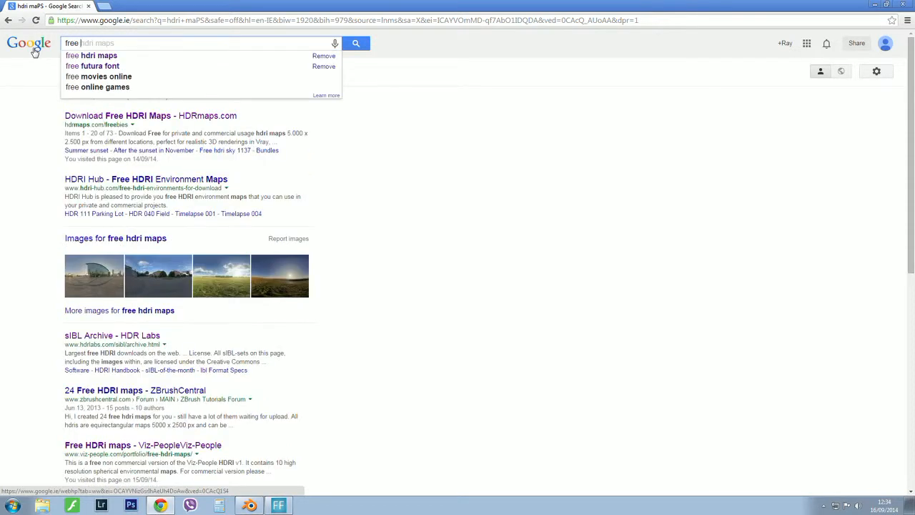
click(84, 57)
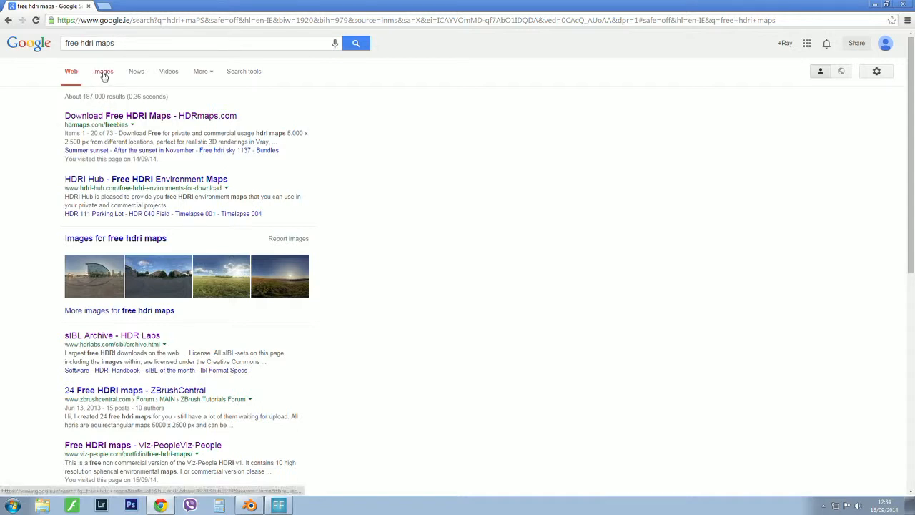
click(103, 74)
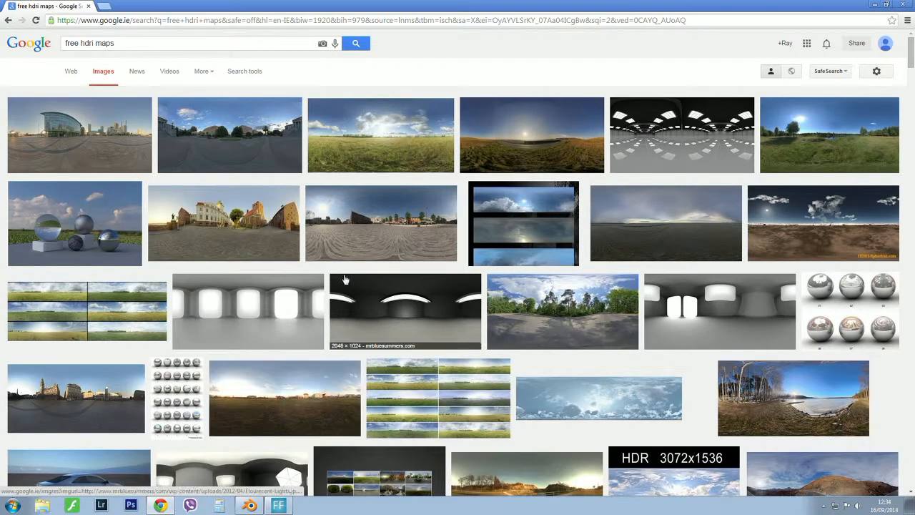
Look through the free HDRI map images and open the source page of the Donut Primary Light map.
scroll(337, 280, down, 2)
scroll(345, 280, down, 6)
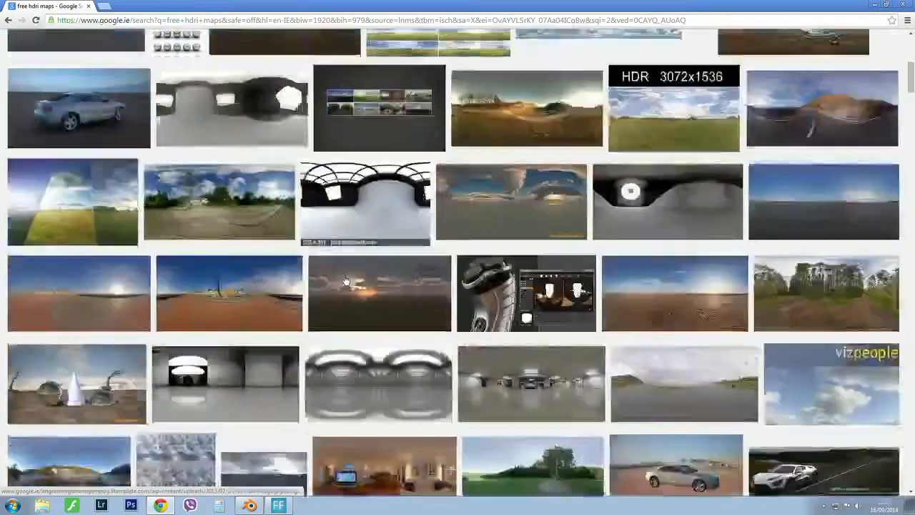
scroll(346, 280, up, 3)
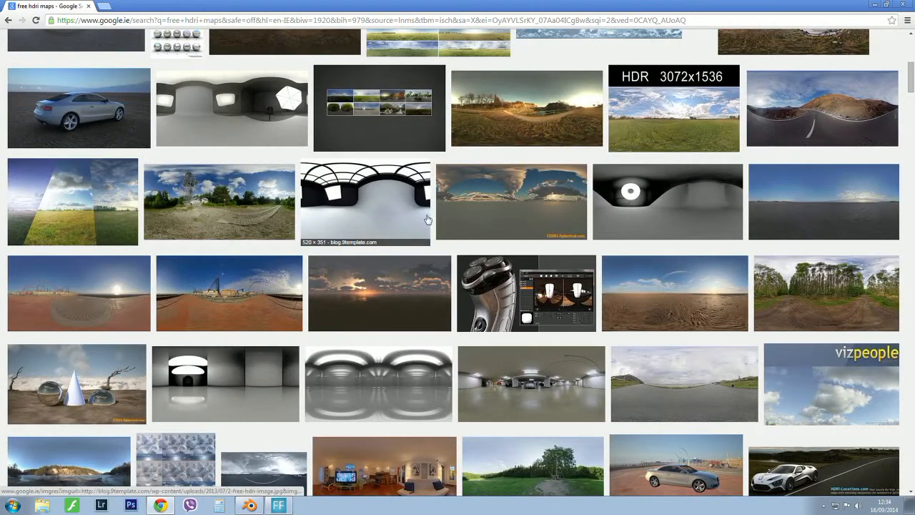
scroll(776, 179, up, 3)
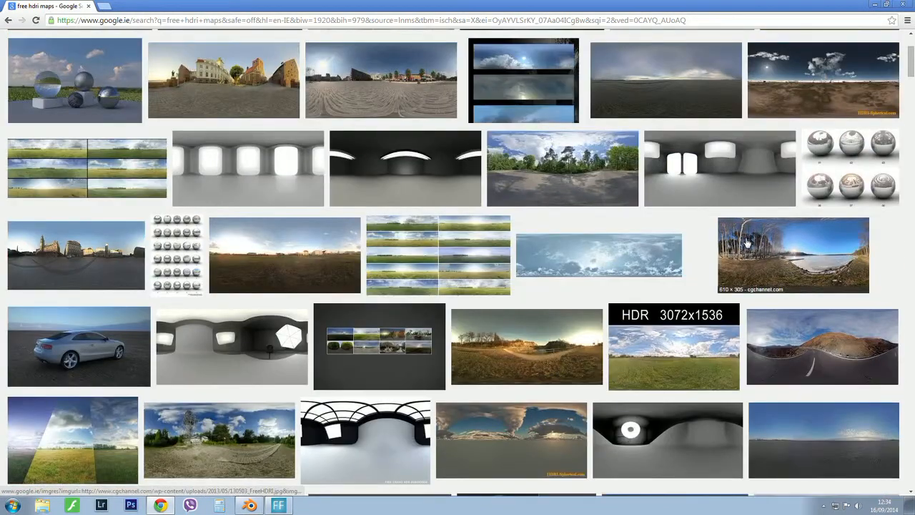
scroll(647, 304, down, 2)
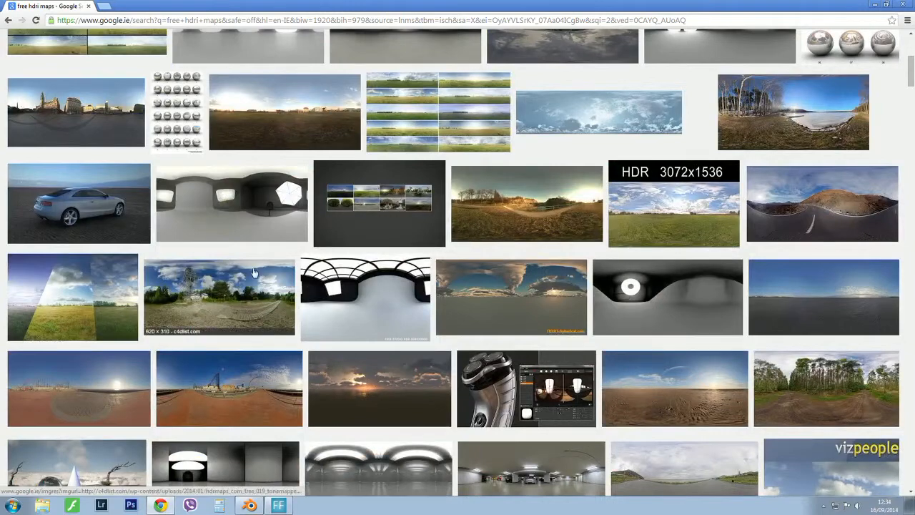
click(663, 313)
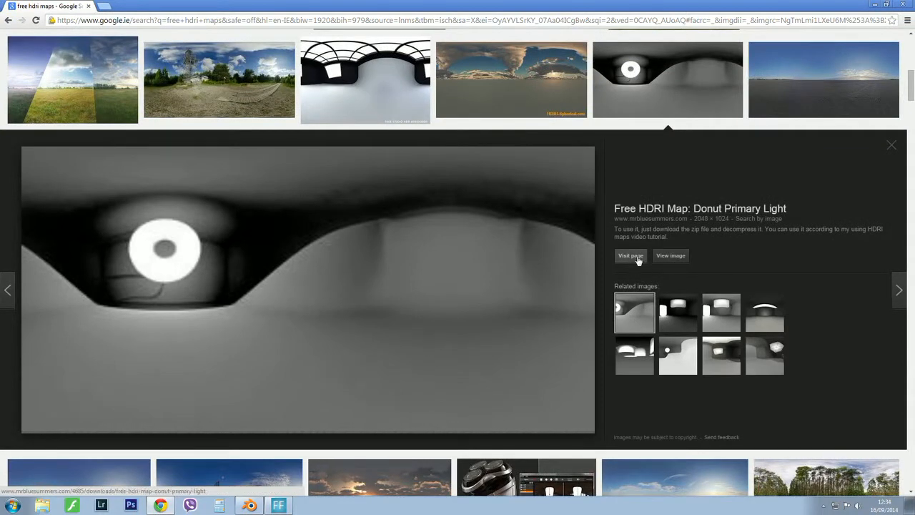
click(630, 256)
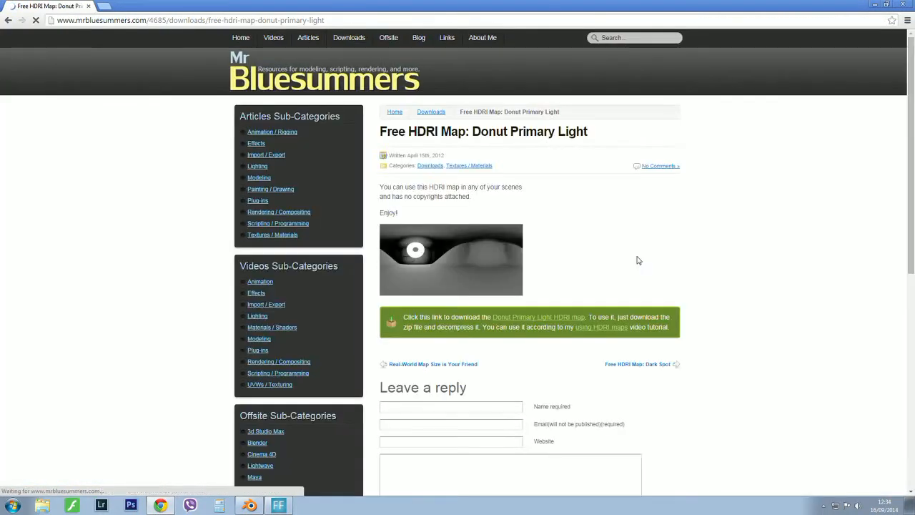
Review the Donut Primary Light download page and browse the site's Lighting articles category.
scroll(639, 259, down, 2)
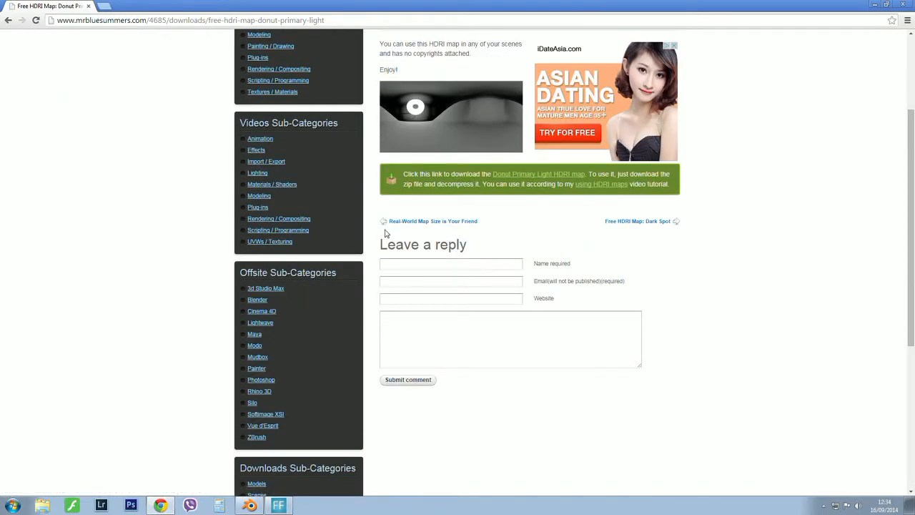
scroll(385, 233, up, 1)
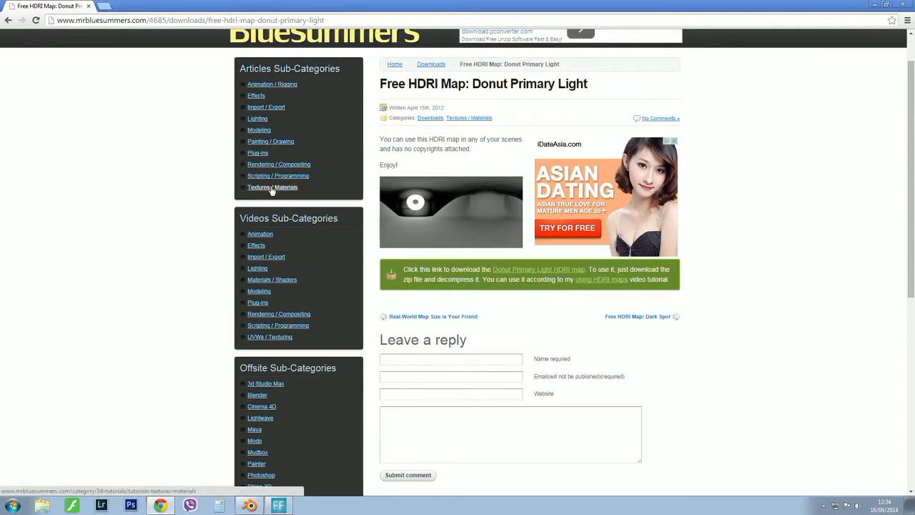
click(257, 119)
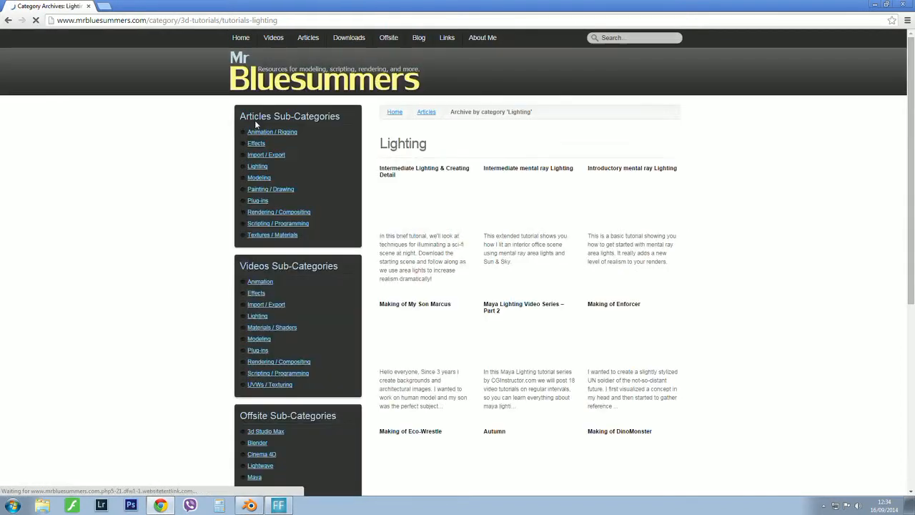
scroll(256, 125, down, 2)
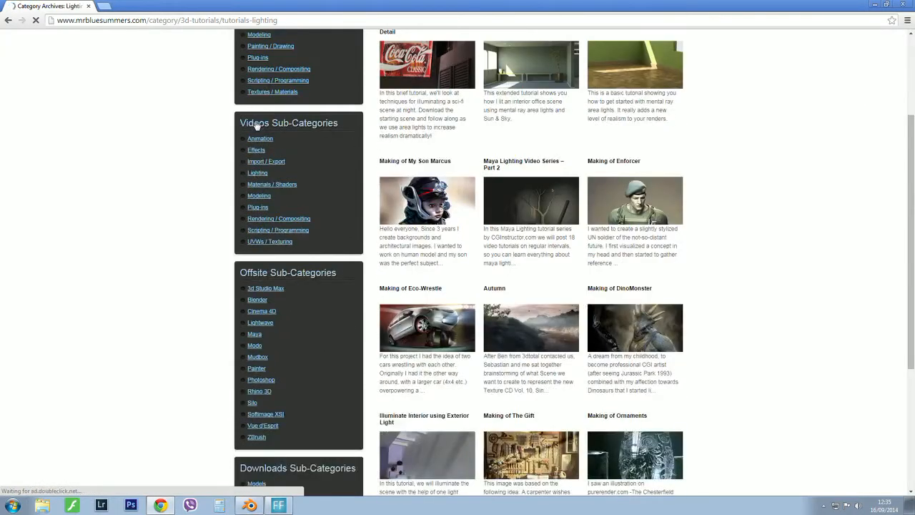
scroll(255, 125, down, 1)
scroll(256, 125, down, 1)
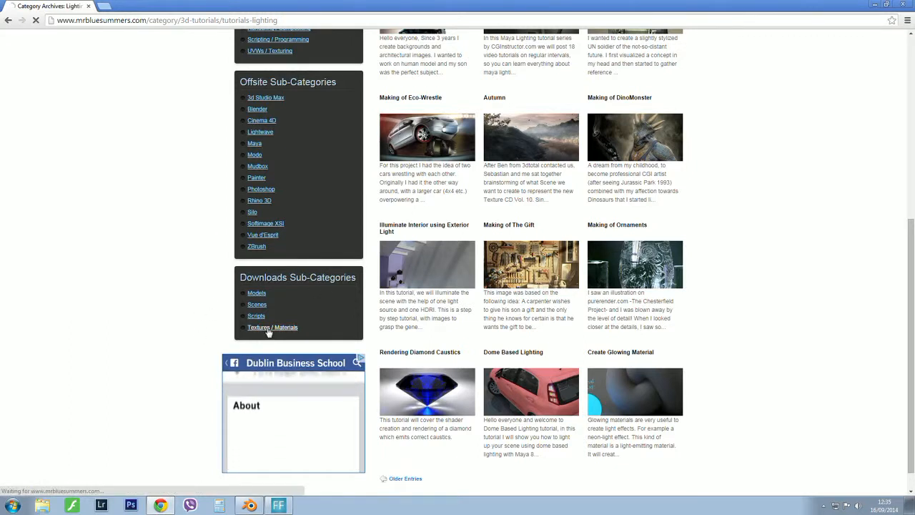
Open the Textures / Materials downloads category and look through its free HDRI maps.
click(269, 328)
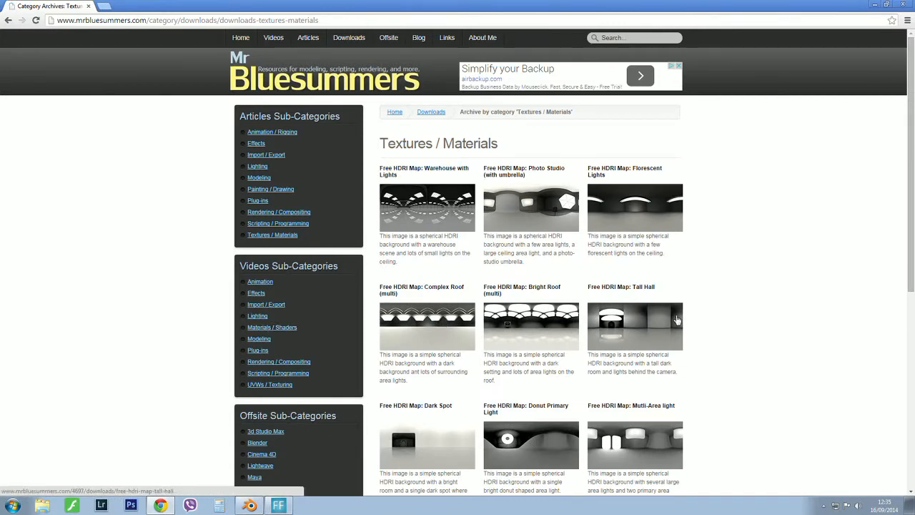
scroll(676, 318, down, 5)
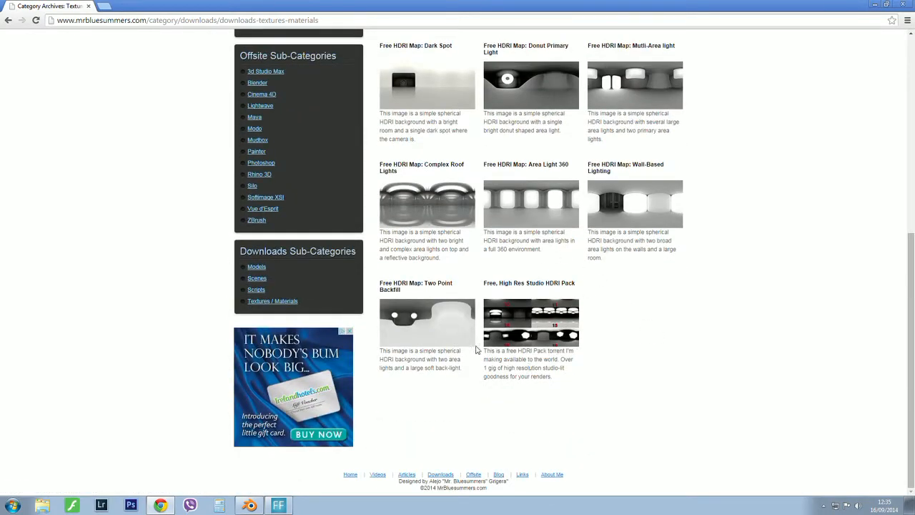
scroll(530, 311, up, 4)
scroll(530, 312, up, 1)
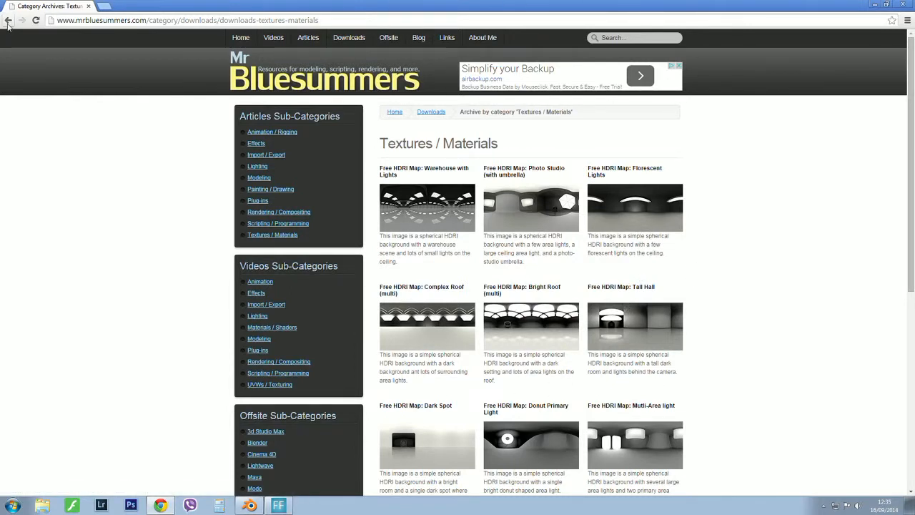
Switch to Blender and reload the start-up file to begin a fresh scene.
click(252, 509)
scroll(380, 216, down, 1)
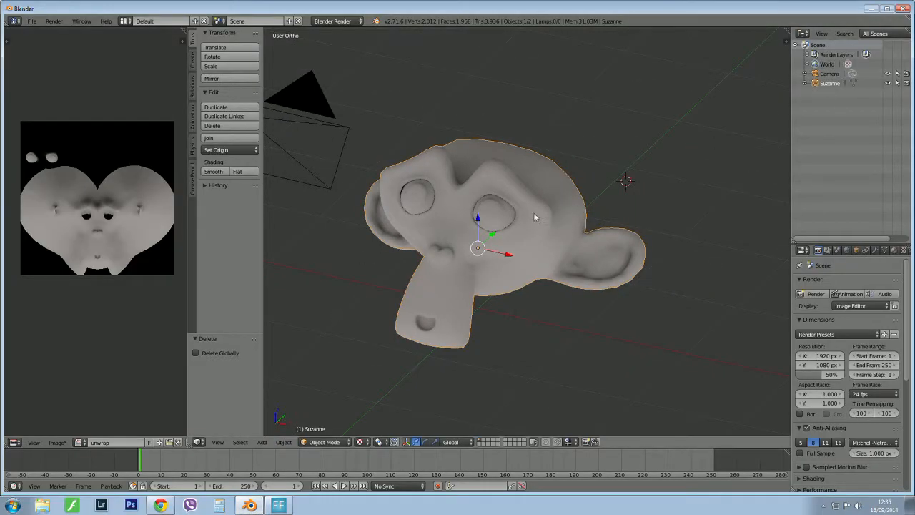
scroll(534, 212, down, 3)
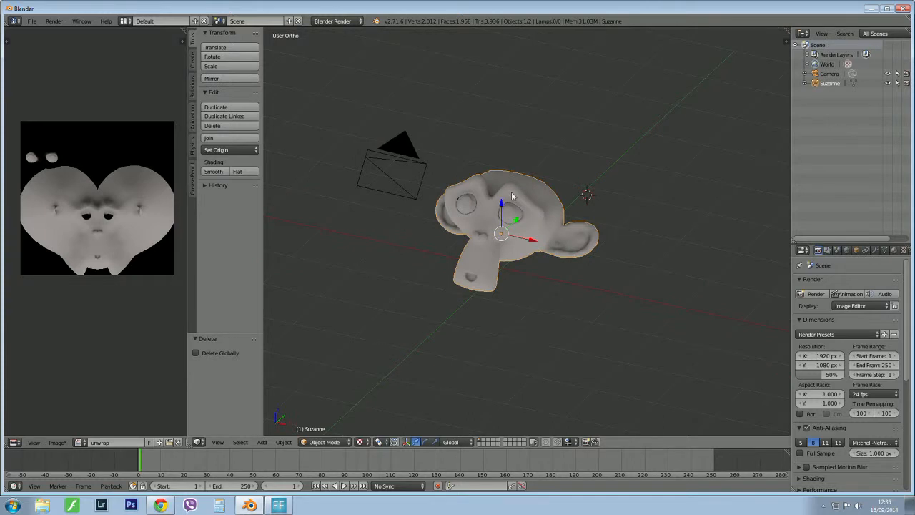
key(ctrl+n)
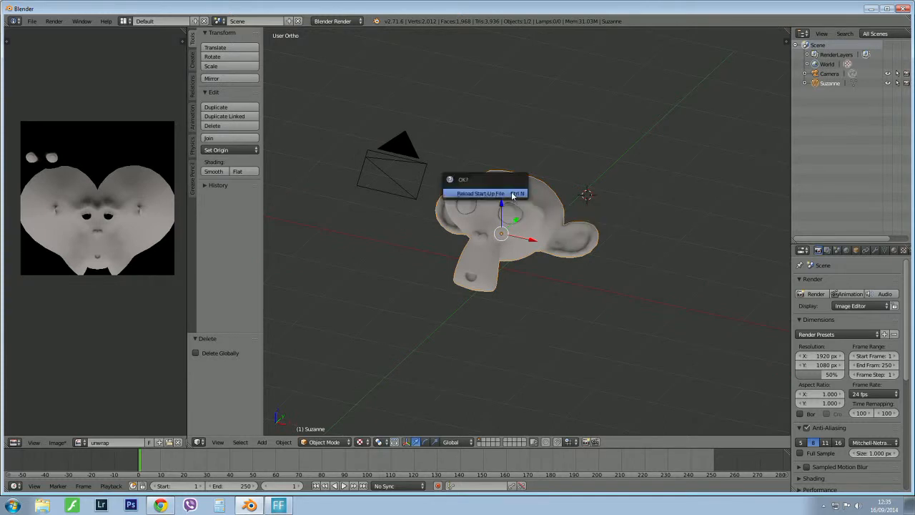
click(512, 194)
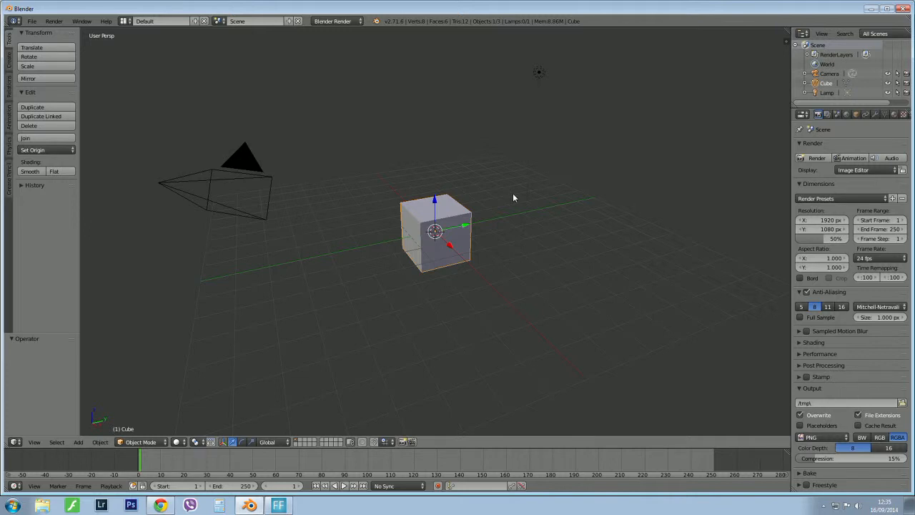
Delete the default cube and add a monkey mesh in its place.
key(a)
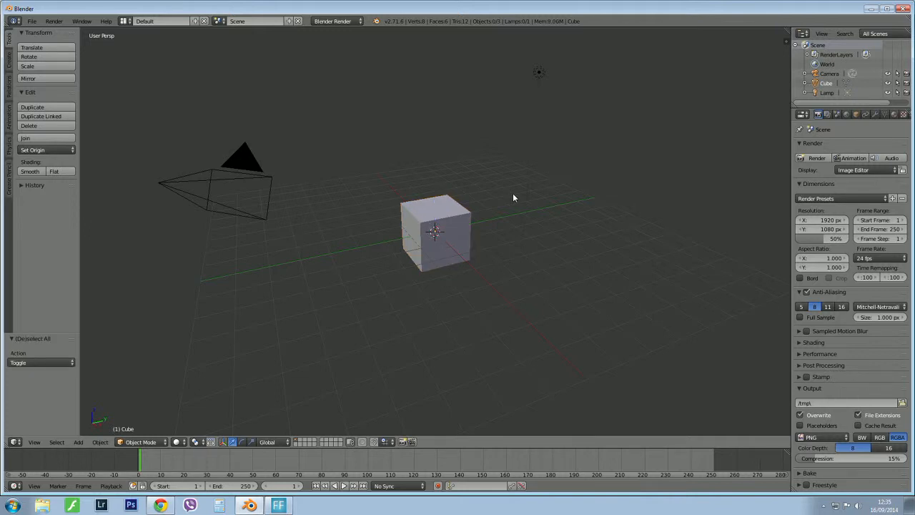
right_click(468, 226)
key(x)
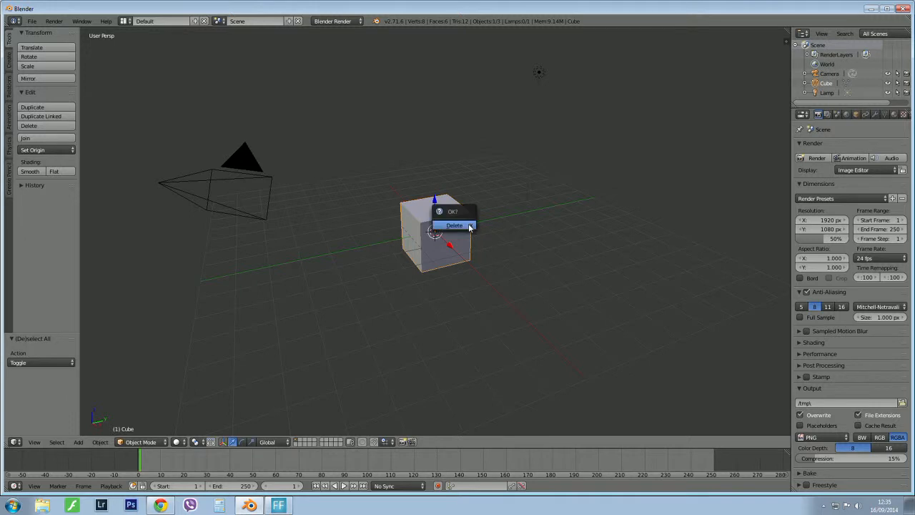
click(468, 227)
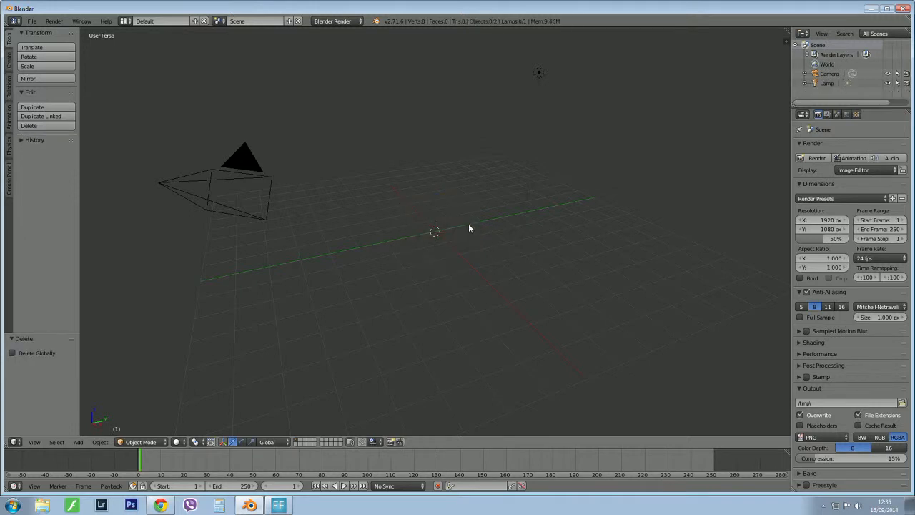
key(shift+a)
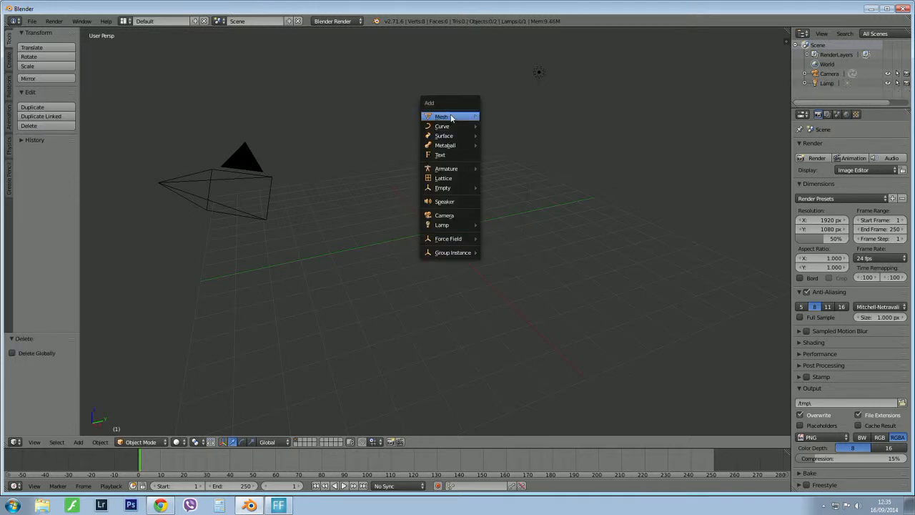
mouse_move(477, 118)
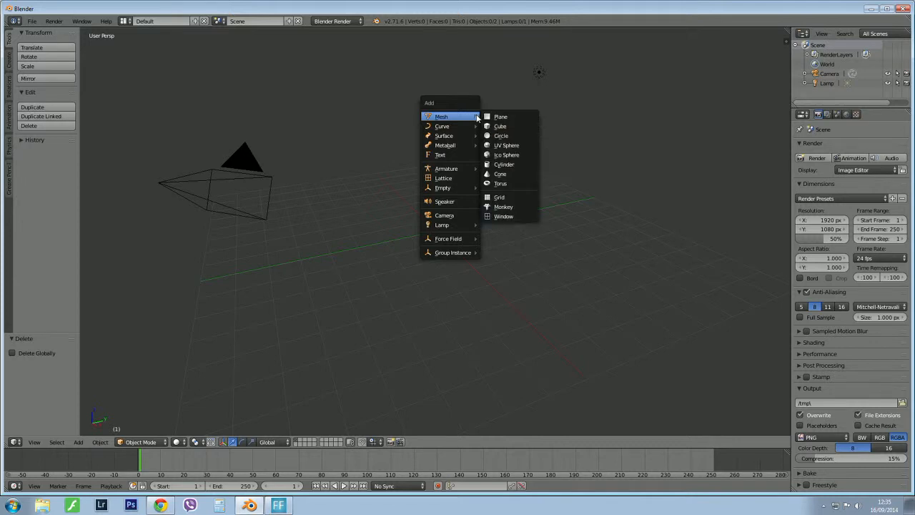
click(506, 206)
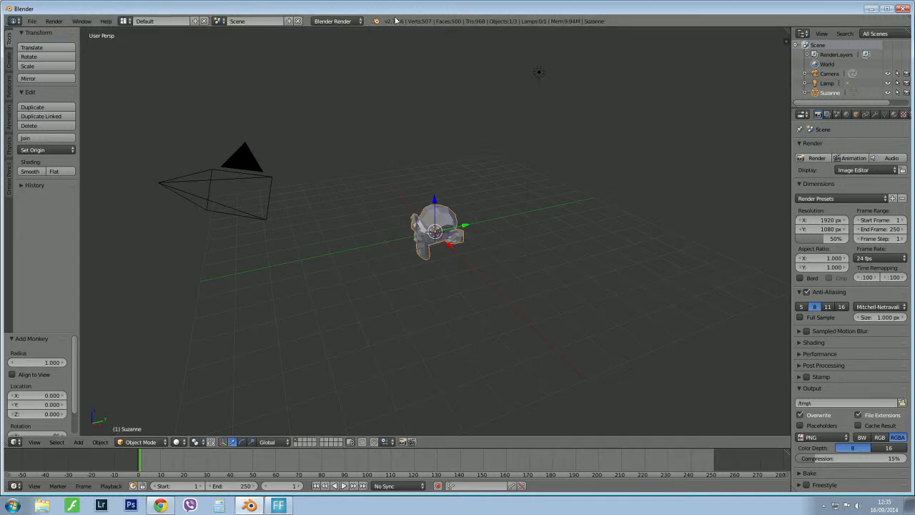
Show the splash screen to check the Blender version and build date, and close it.
click(106, 22)
click(129, 146)
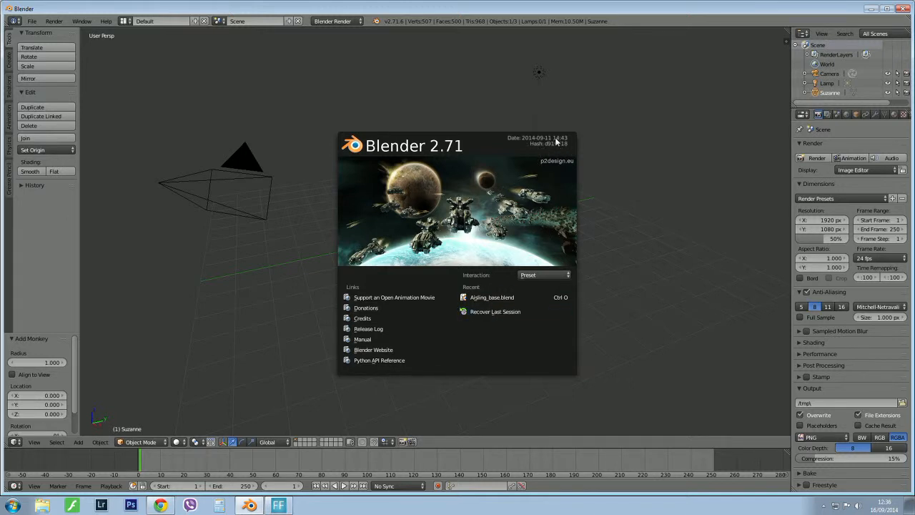
click(604, 147)
Examine the monkey mesh from several angles and distances in the 3D view.
scroll(436, 230, up, 5)
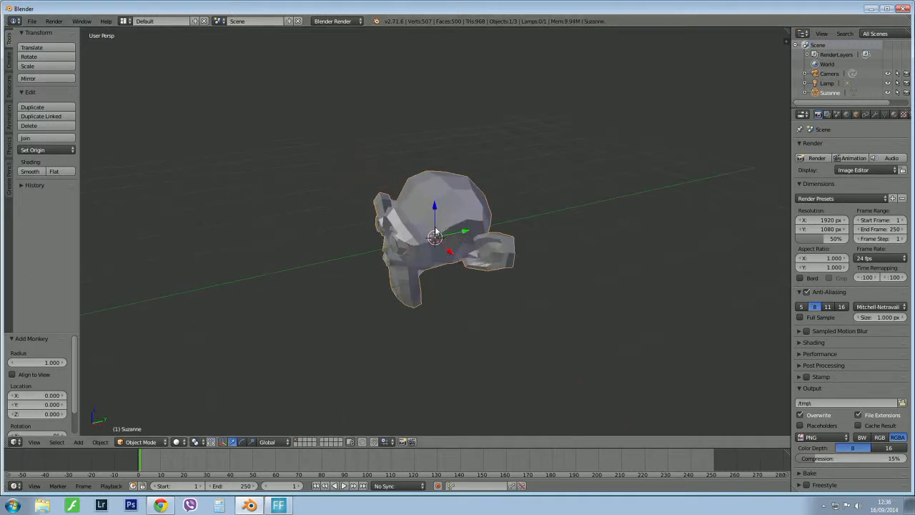
middle_drag(437, 232, 442, 207)
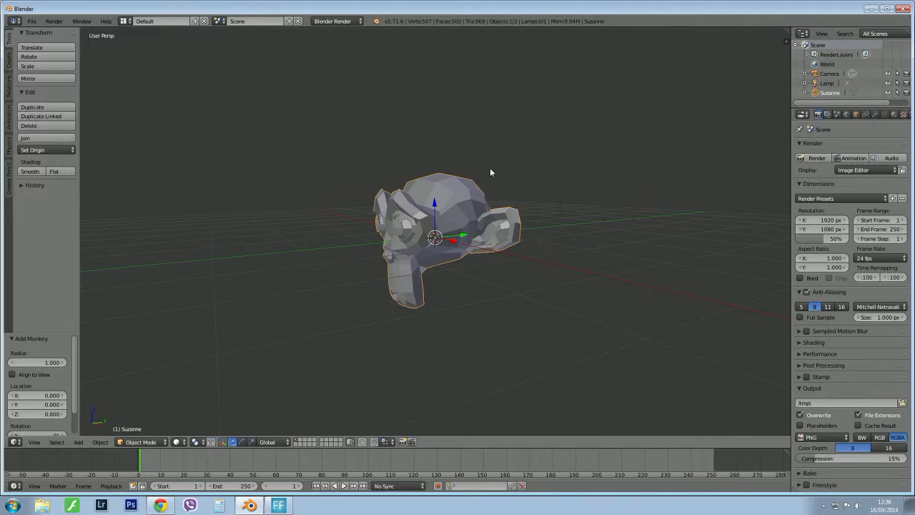
middle_drag(490, 171, 481, 155)
scroll(481, 155, up, 2)
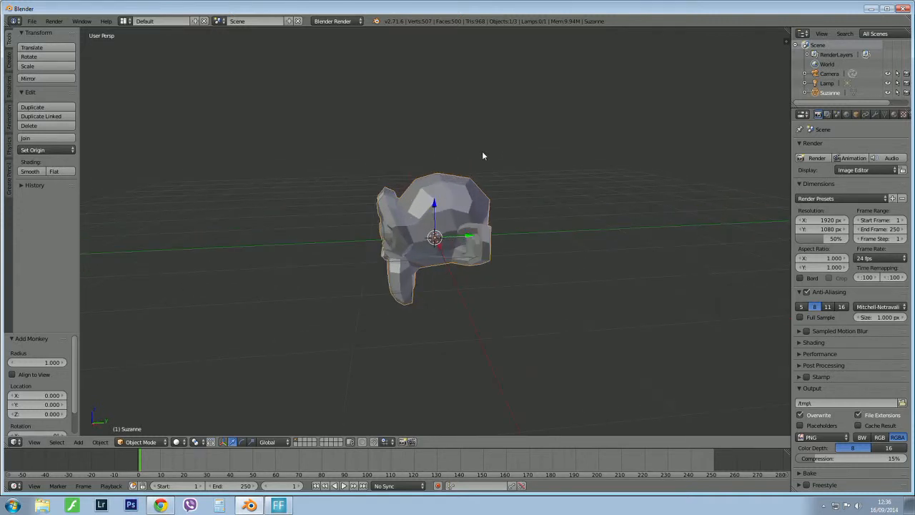
middle_drag(468, 203, 491, 198)
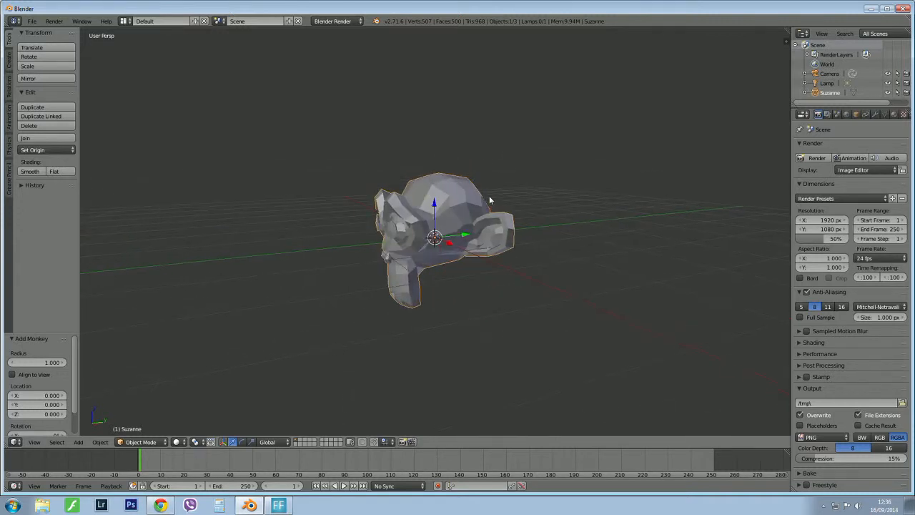
scroll(490, 198, down, 3)
scroll(477, 213, up, 1)
scroll(477, 212, up, 1)
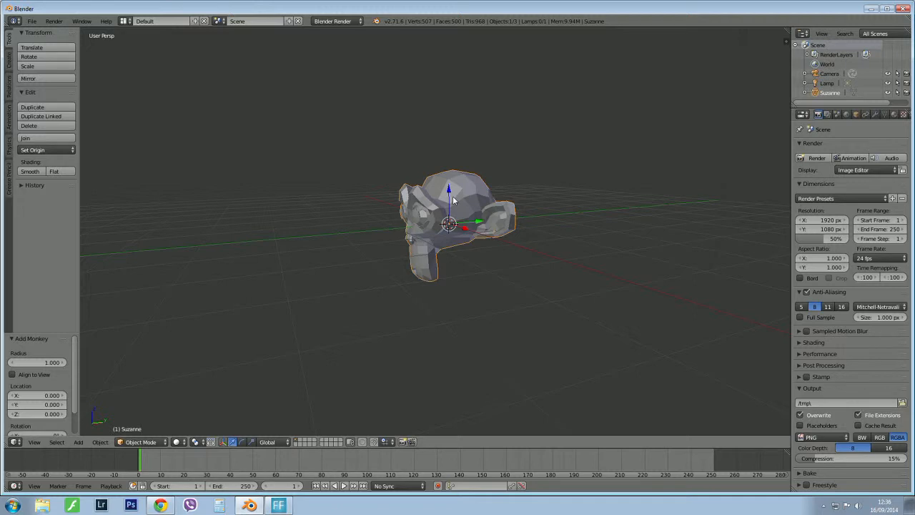
View the available object modes, preview the monkey in Wireframe and Texture shading, and return to Solid shading.
key(Tab)
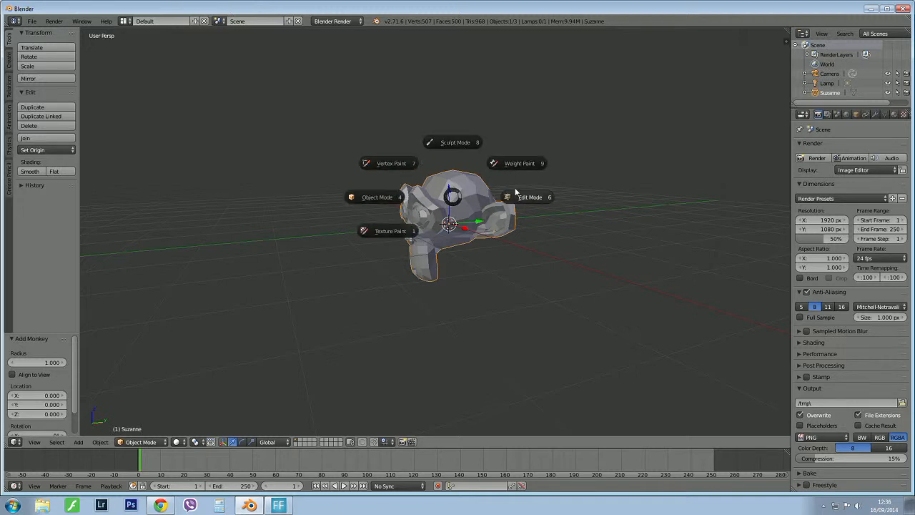
click(527, 288)
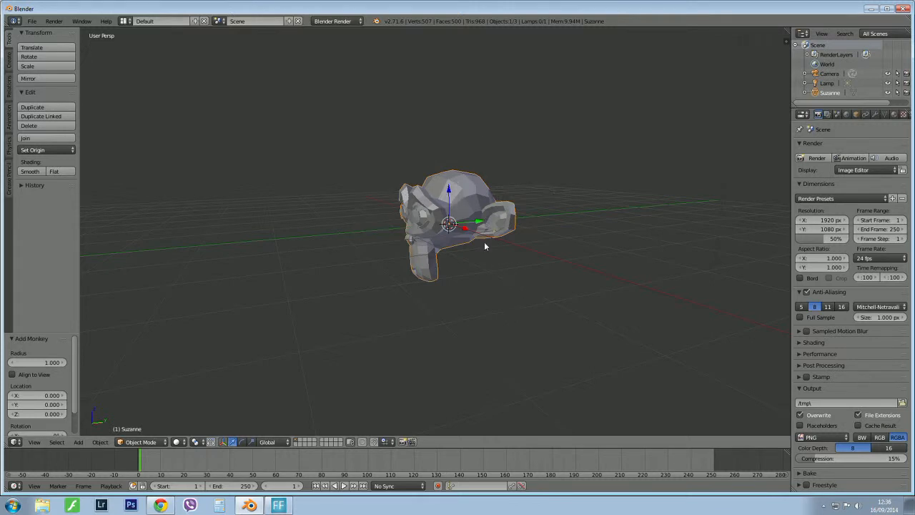
key(z)
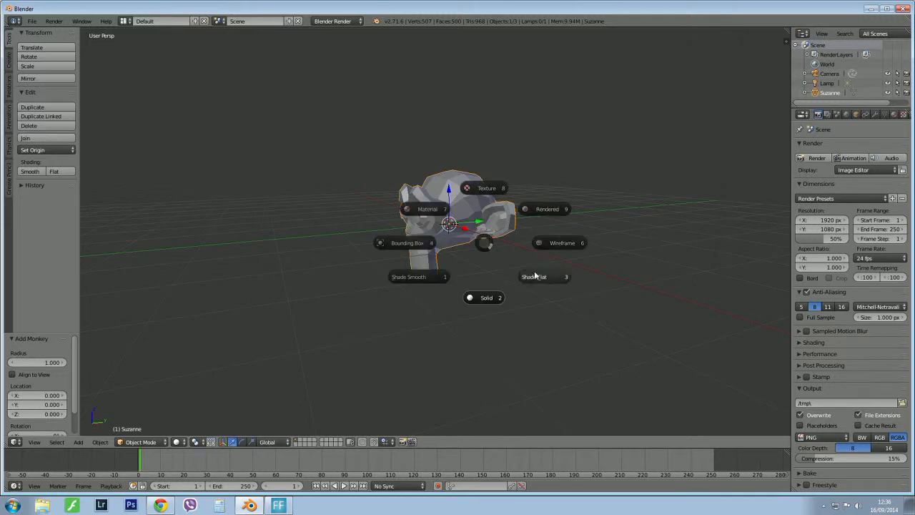
click(571, 248)
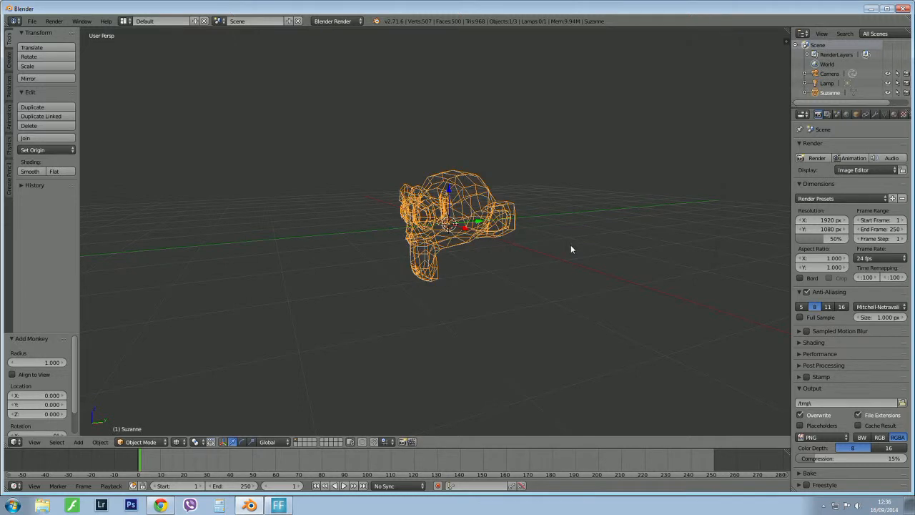
key(z)
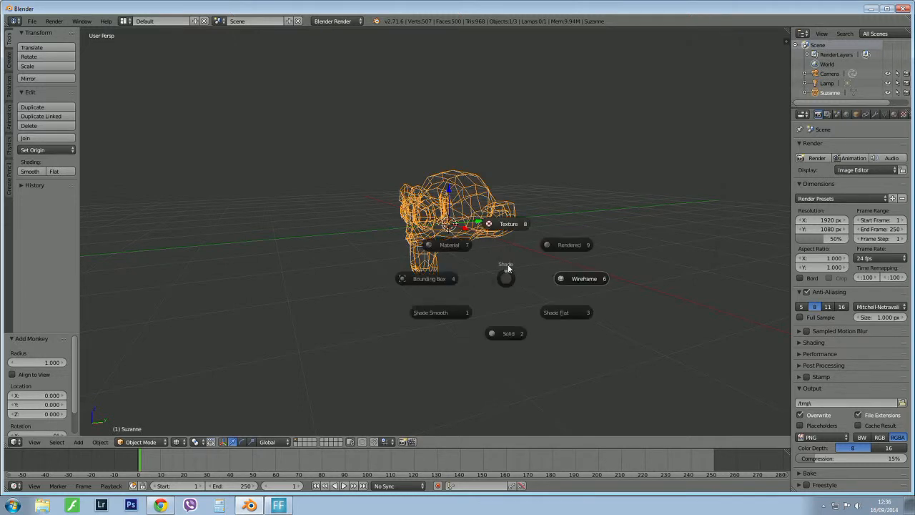
click(495, 222)
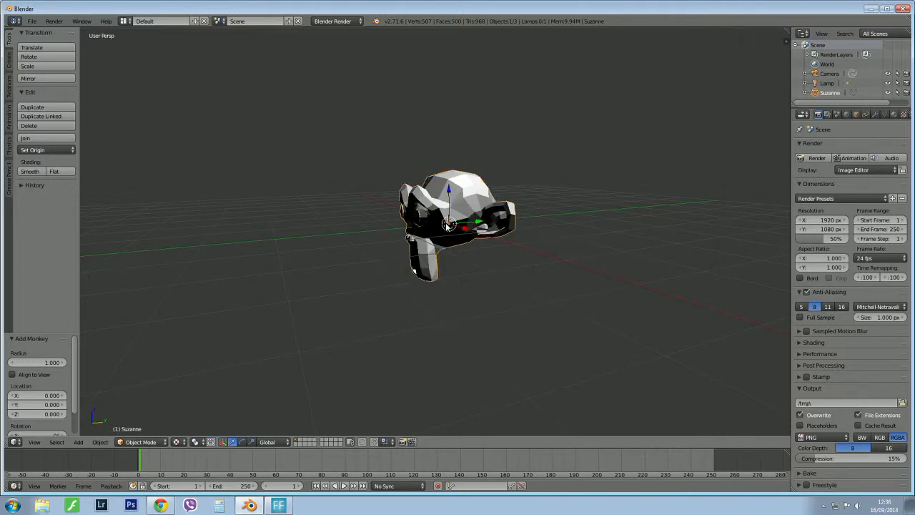
key(z)
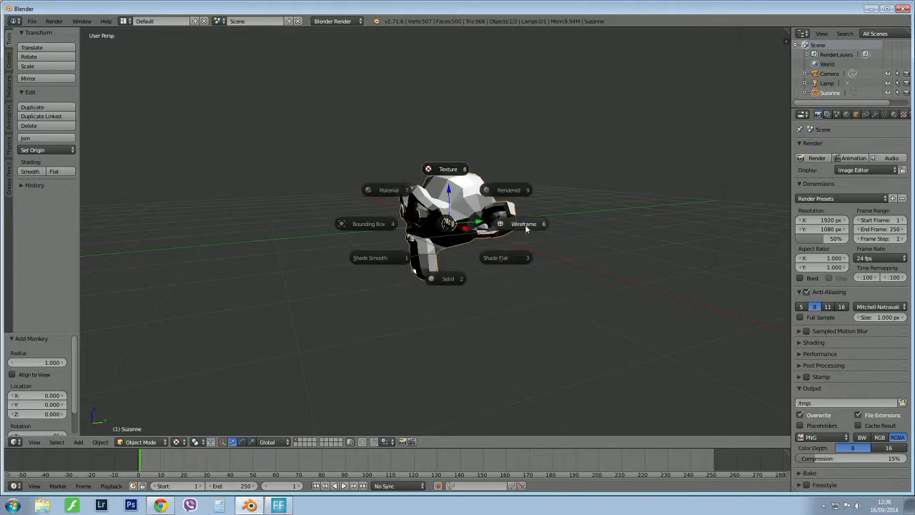
click(439, 254)
Tilt the monkey head backward by about 30° in the right orthographic view.
key(KP_1)
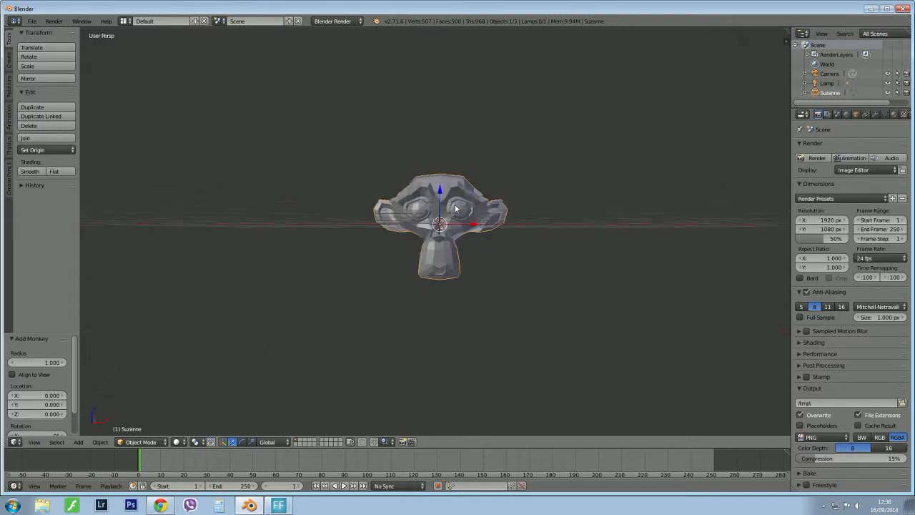
key(KP_5)
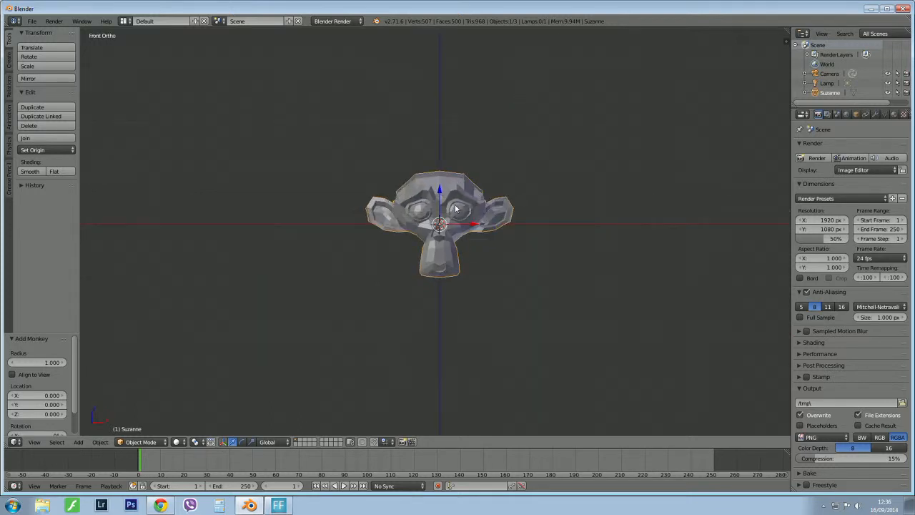
key(KP_3)
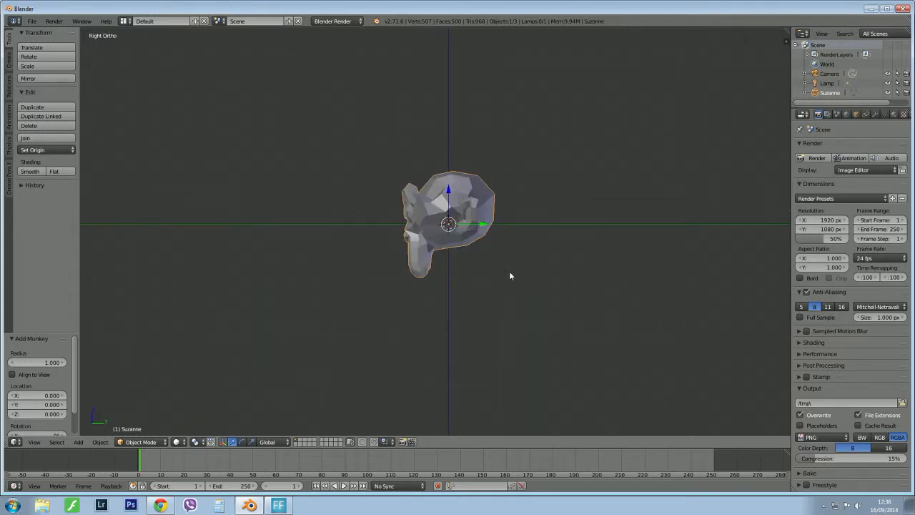
key(r)
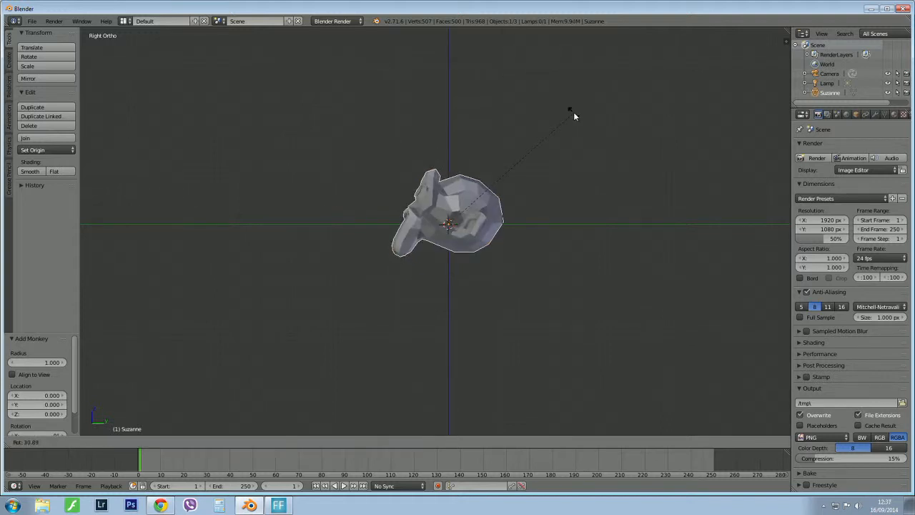
click(573, 112)
Raise the monkey about 0.57 units along Z and rotate it by about a further 2.8°.
drag(447, 190, 449, 161)
key(r)
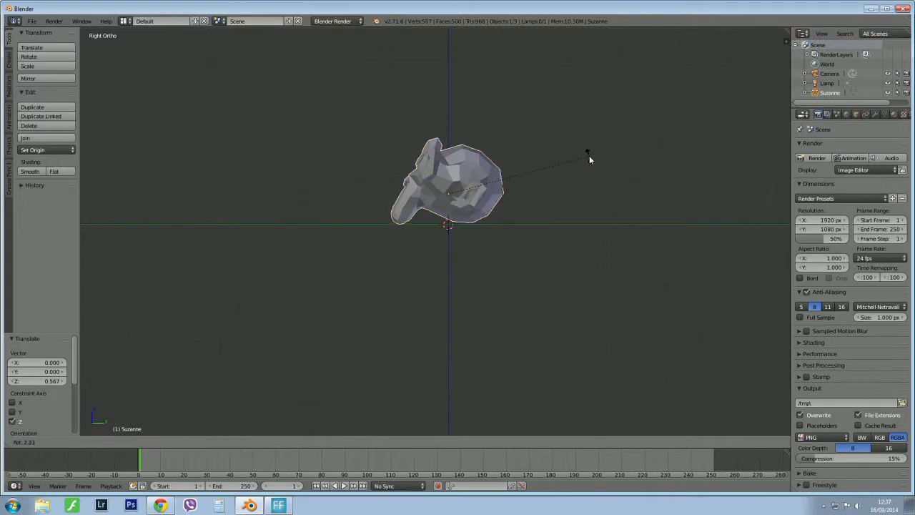
click(589, 155)
Frame the monkey's face from the front and align the camera to that view.
scroll(475, 227, down, 5)
middle_drag(474, 221, 582, 255)
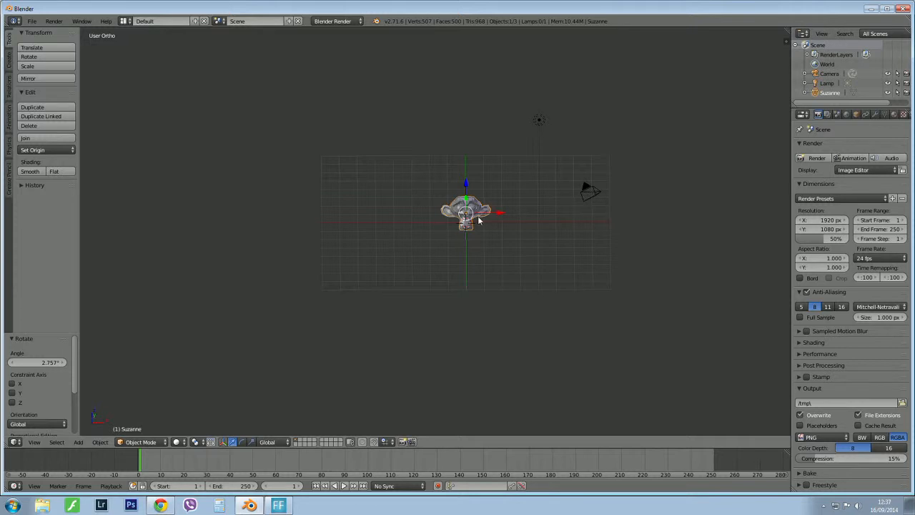
key(KP_Decimal)
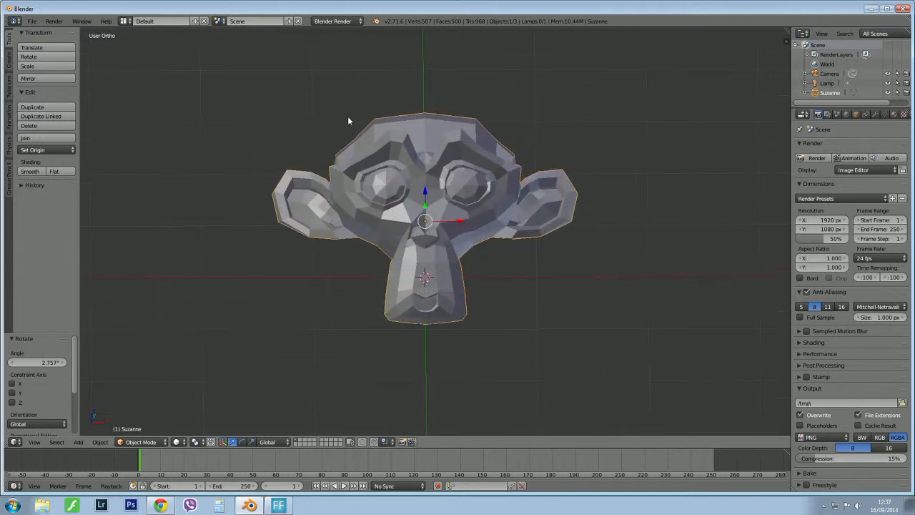
scroll(336, 119, up, 1)
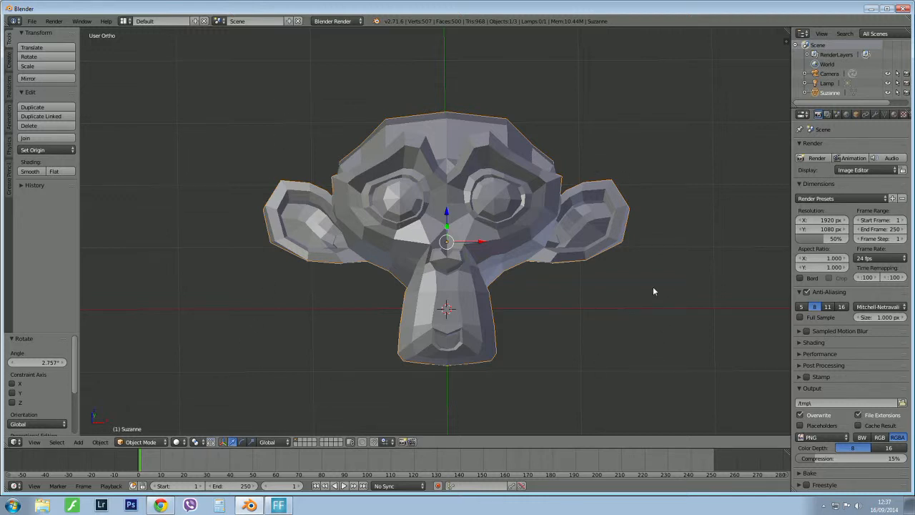
key(ctrl+alt+KP_0)
scroll(522, 263, down, 1)
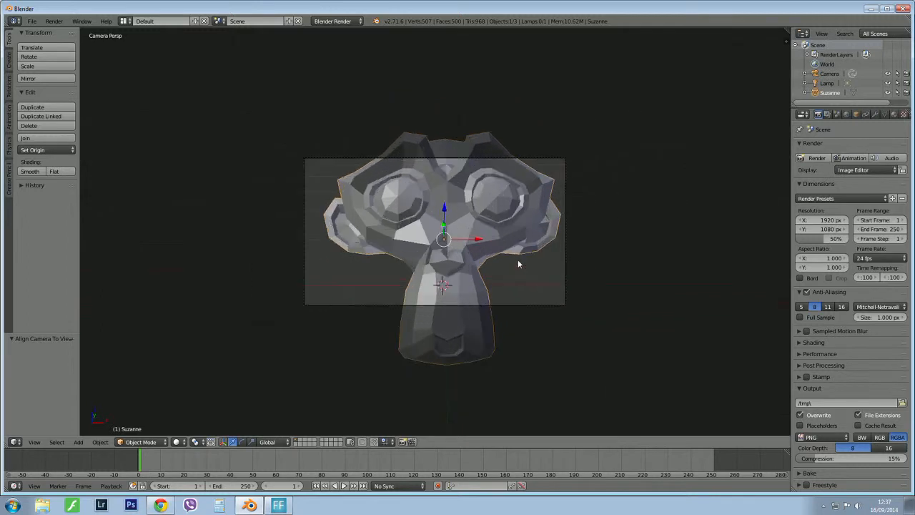
scroll(518, 260, up, 1)
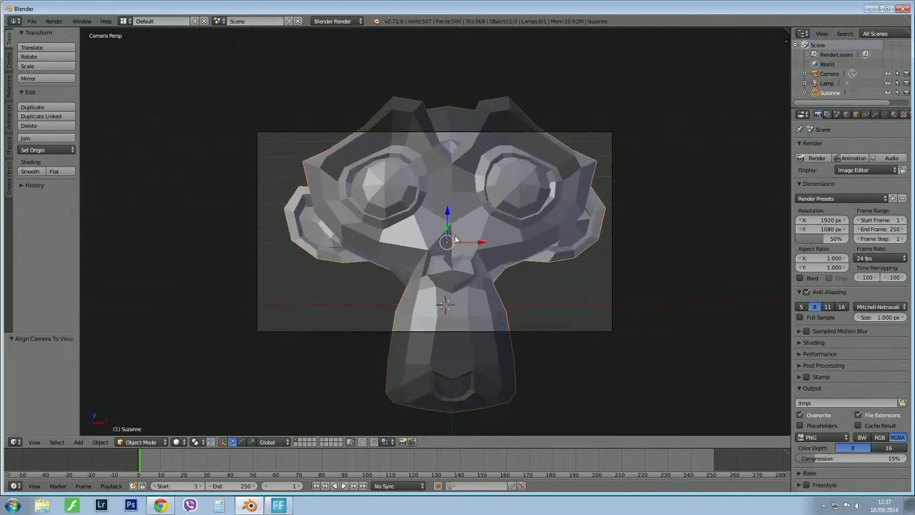
Move the camera back about 2.38 units along its local Z axis so the whole monkey head fits in frame.
right_click(519, 131)
key(g)
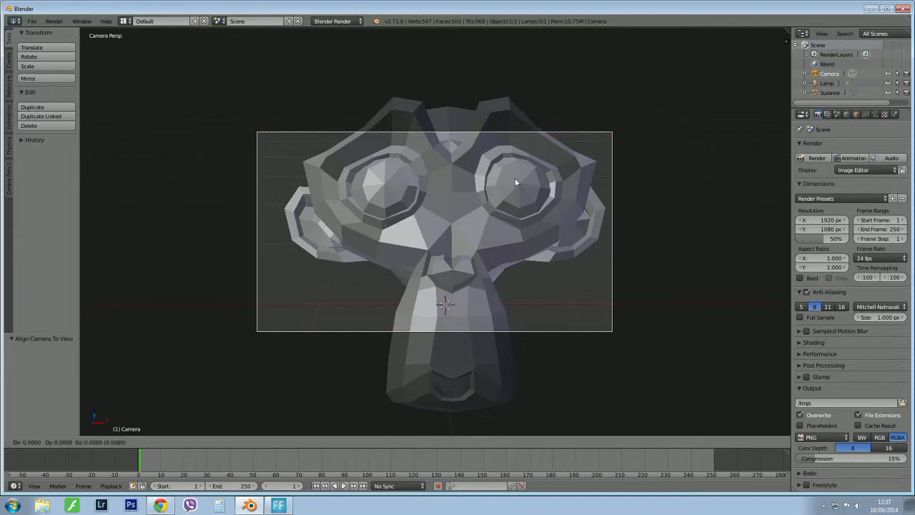
key(z)
key(z)
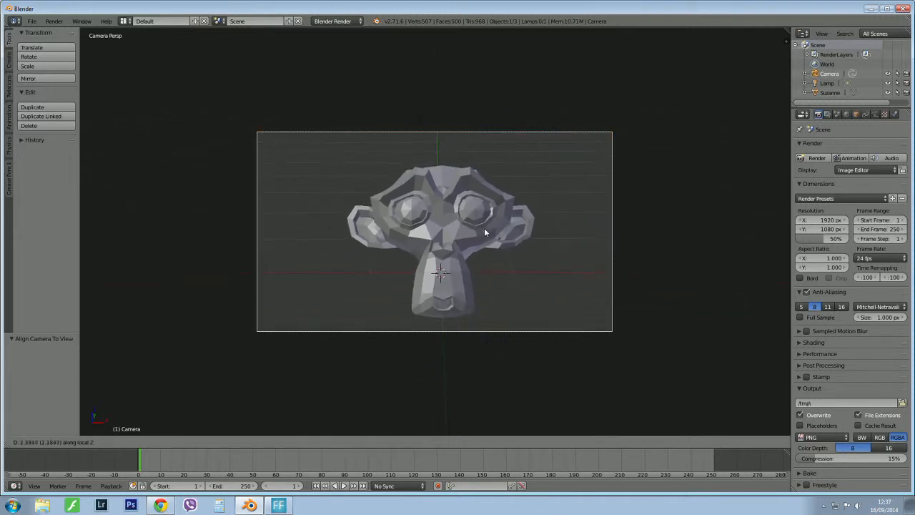
click(484, 227)
scroll(484, 227, up, 4)
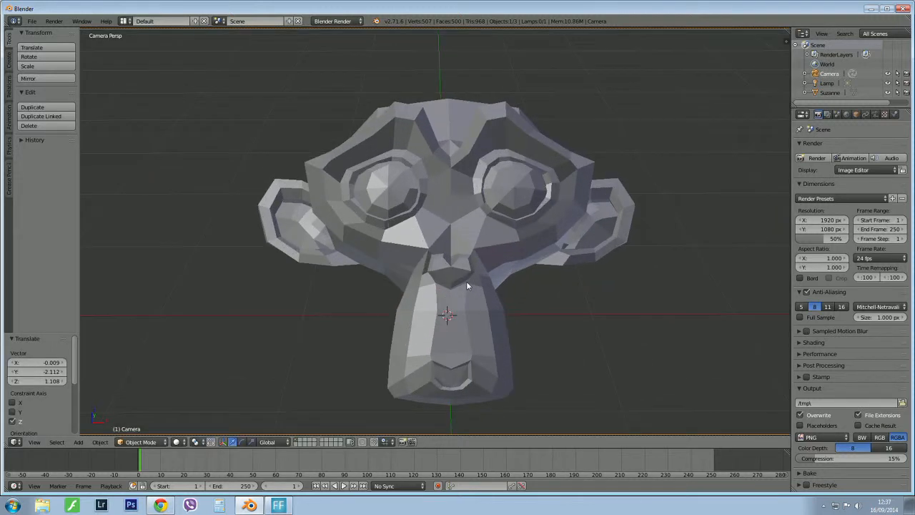
Add and apply a Subdivision Surface modifier on the monkey head, and set its shading to smooth.
right_click(484, 171)
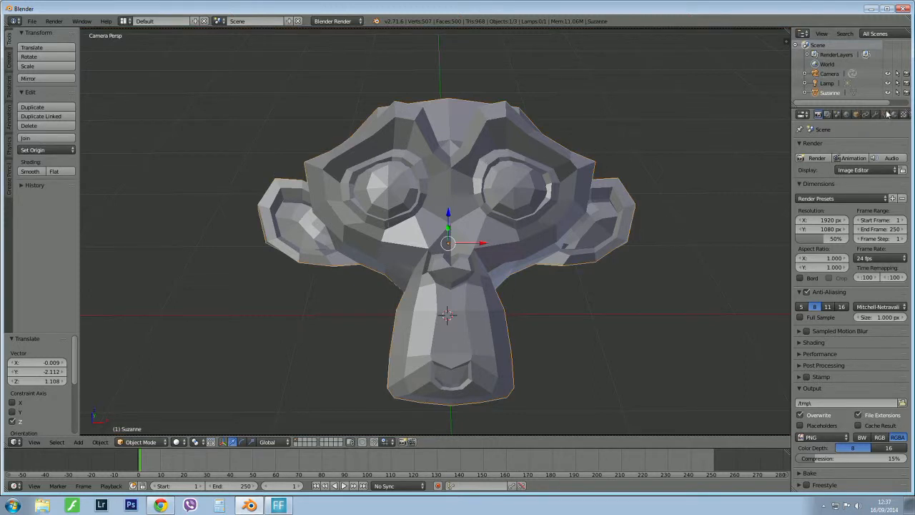
click(875, 115)
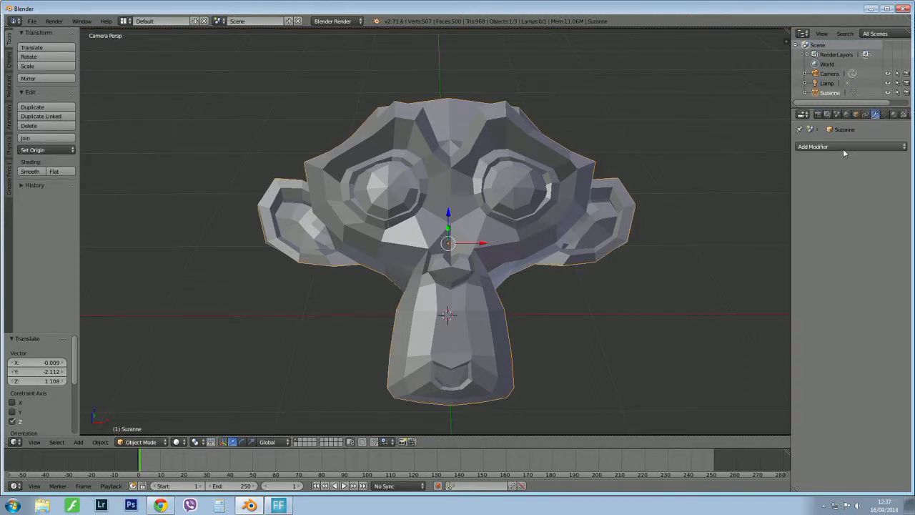
click(847, 147)
click(714, 306)
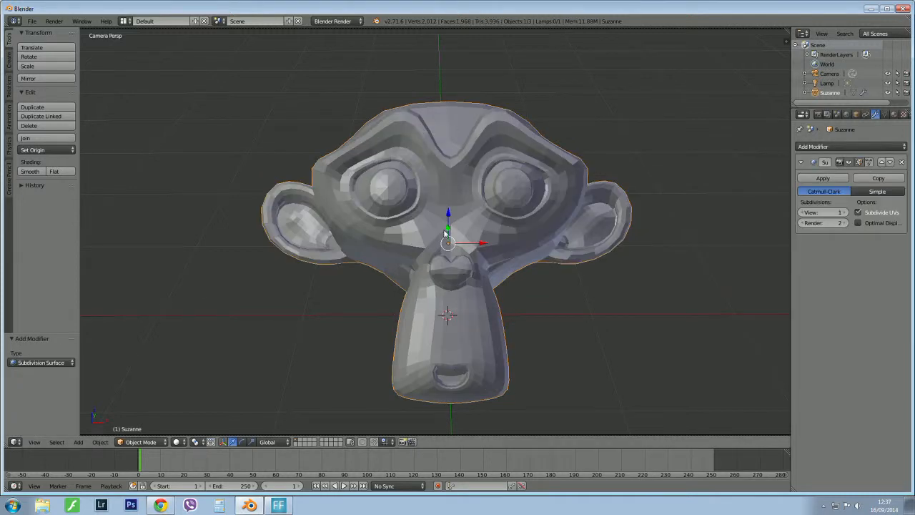
click(814, 178)
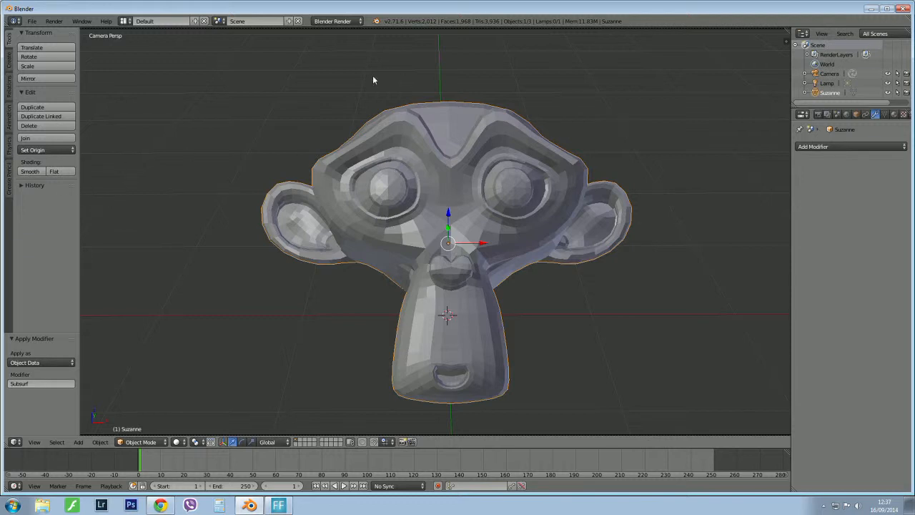
key(z)
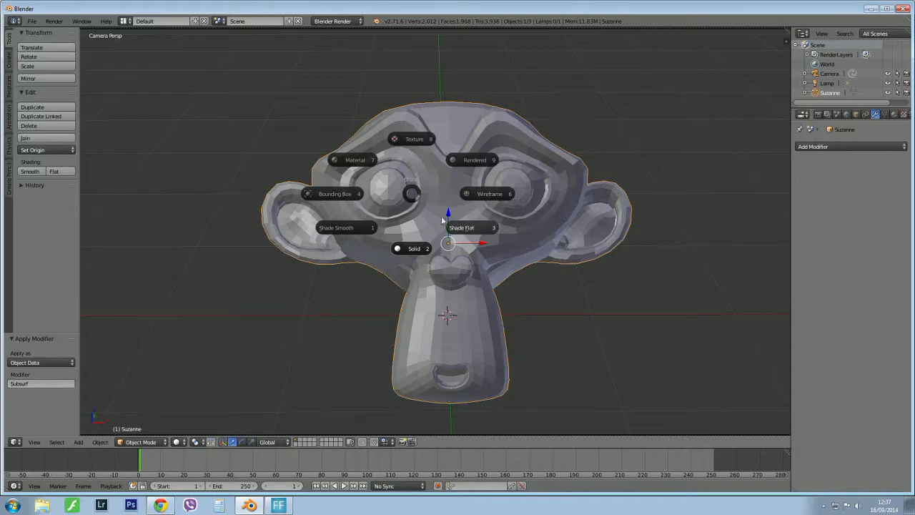
click(346, 230)
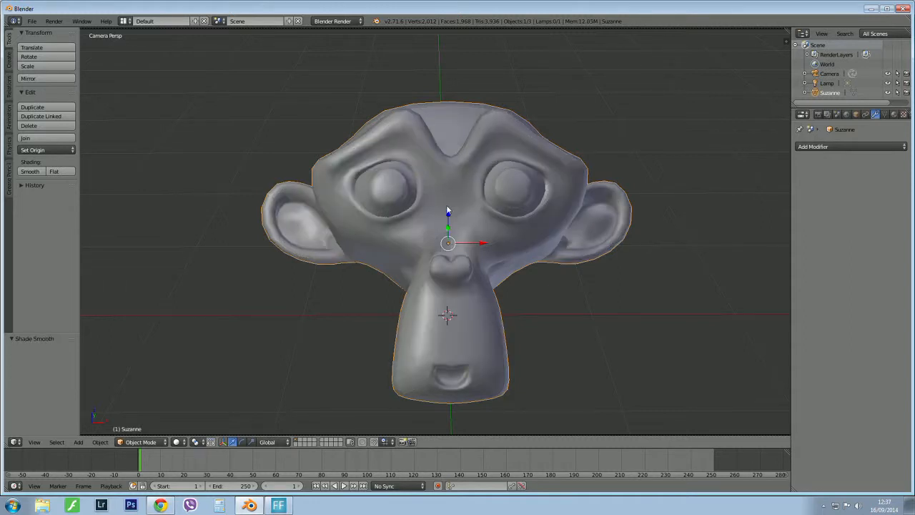
In Edit Mode, select the vertex row across the forehead behind the brows and the midline over the top of the skull.
key(Tab)
click(522, 207)
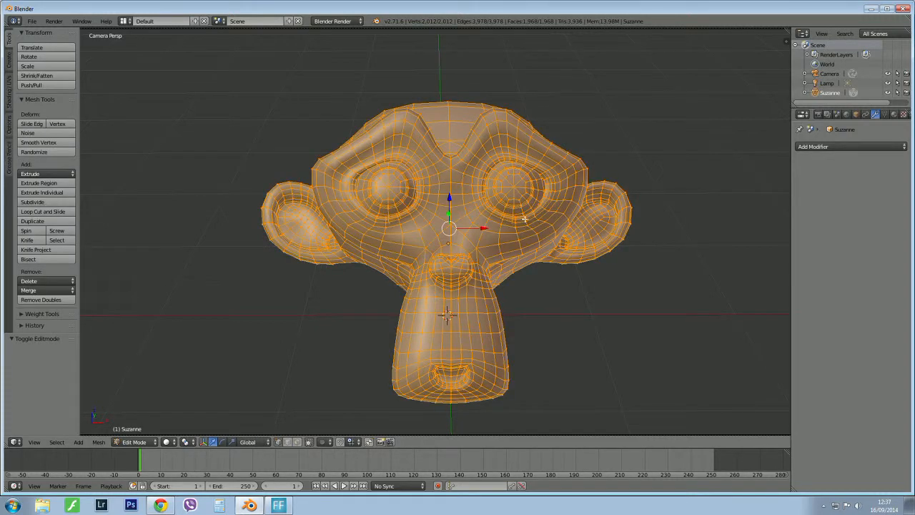
middle_drag(524, 219, 438, 216)
scroll(453, 202, up, 6)
right_click(439, 220)
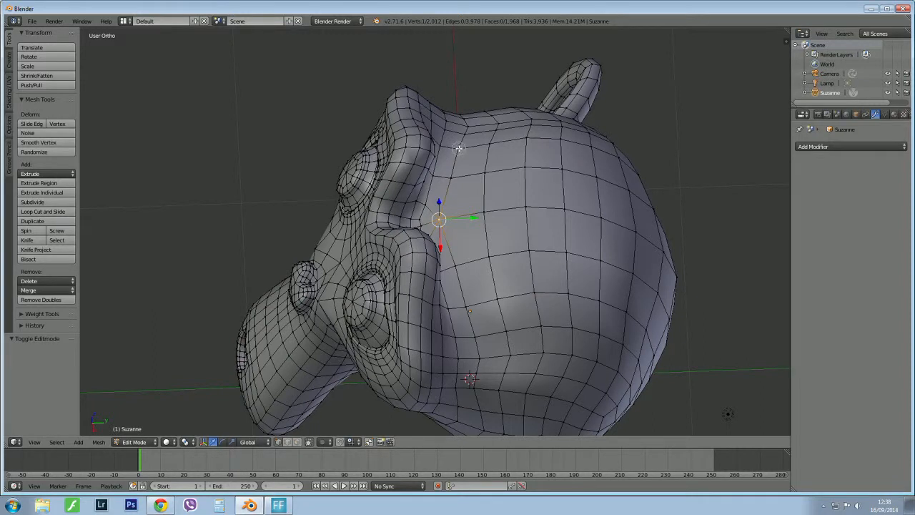
click(458, 149)
click(451, 177)
click(457, 266)
drag(468, 300, 469, 302)
mouse_move(476, 218)
mouse_down()
mouse_move(539, 210)
mouse_move(615, 220)
mouse_move(665, 245)
mouse_move(687, 283)
mouse_up()
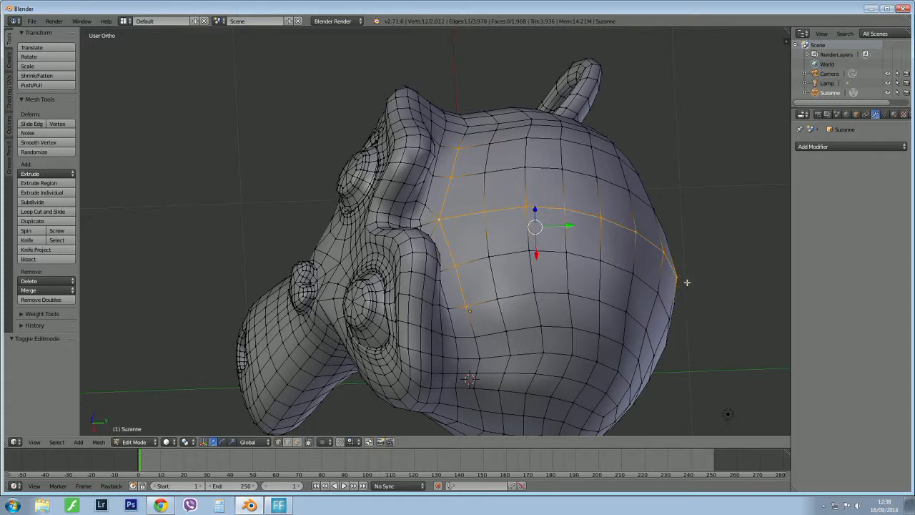
Extend the selection along the midline down the back of the head to the chin, and crosswise under the chin.
middle_drag(709, 303, 600, 198)
scroll(582, 128, down, 4)
scroll(561, 252, up, 3)
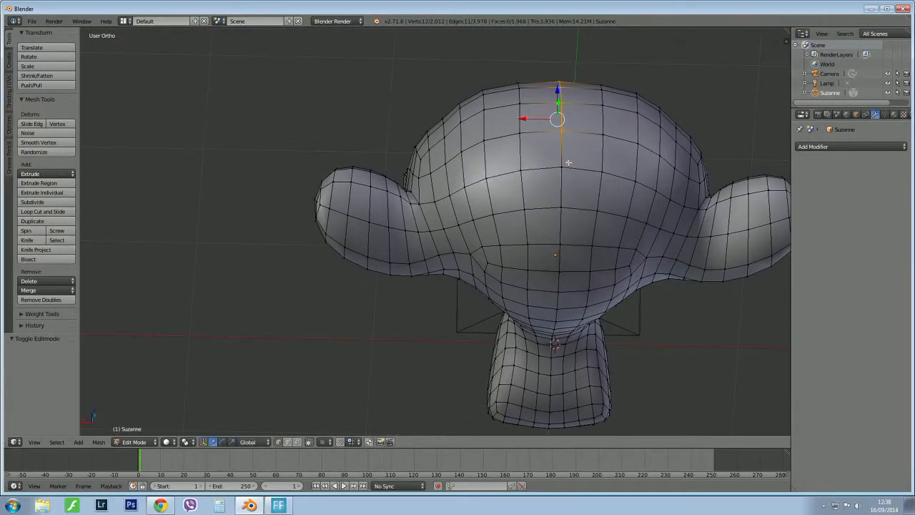
mouse_move(562, 132)
mouse_down()
mouse_move(552, 385)
mouse_move(559, 422)
mouse_up()
middle_drag(559, 421, 519, 357)
scroll(518, 358, up, 5)
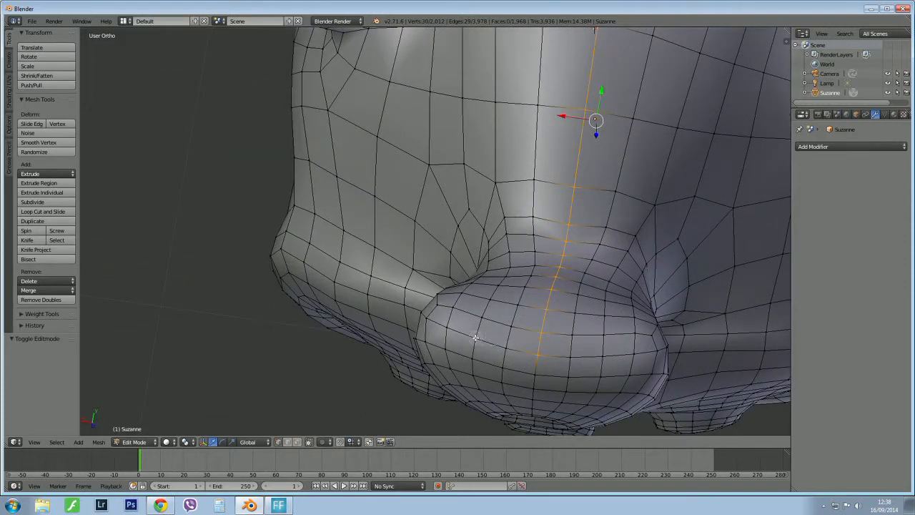
shift+right_click(446, 327)
mouse_move(471, 338)
mouse_down()
mouse_move(541, 354)
mouse_move(630, 353)
mouse_up()
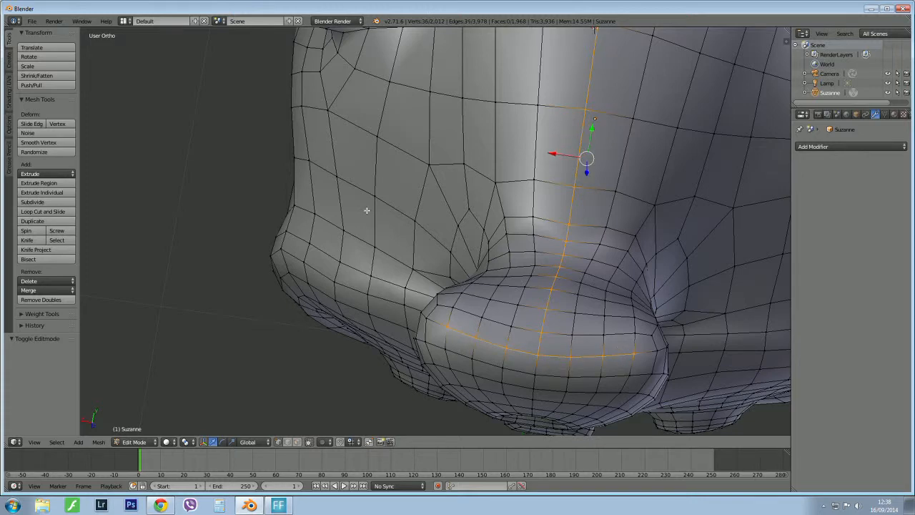
Mark the selected edges from the forehead to the chin as a UV seam.
scroll(367, 210, down, 5)
middle_drag(383, 202, 466, 288)
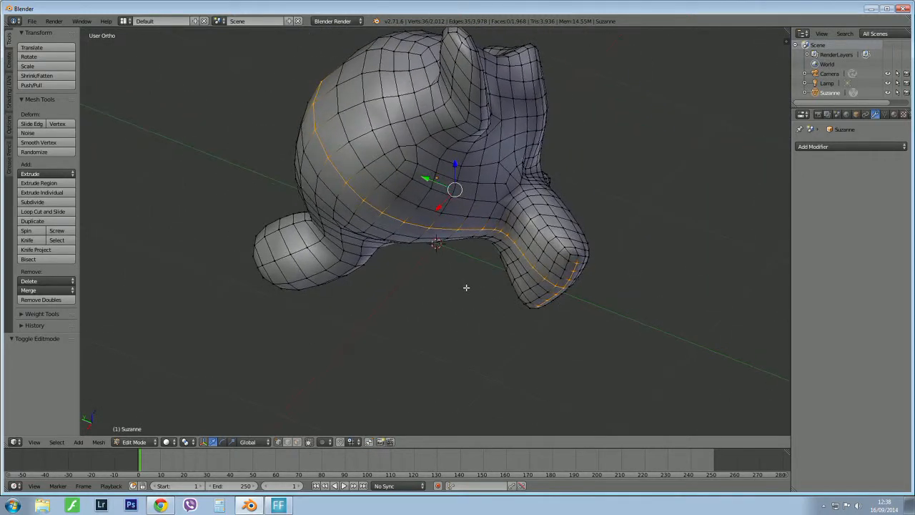
key(ctrl+e)
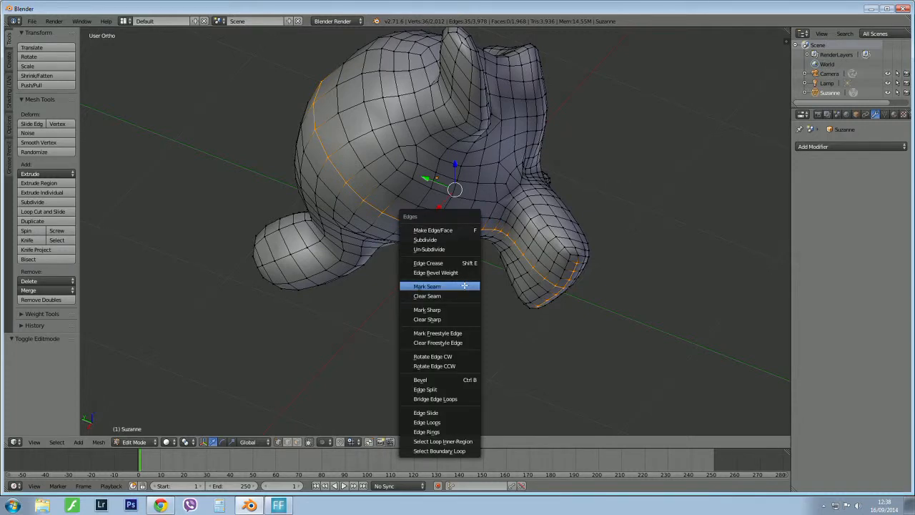
click(427, 286)
Return to the camera view and split off a narrow second area showing the UV/Image Editor.
middle_drag(555, 265, 412, 335)
key(KP_0)
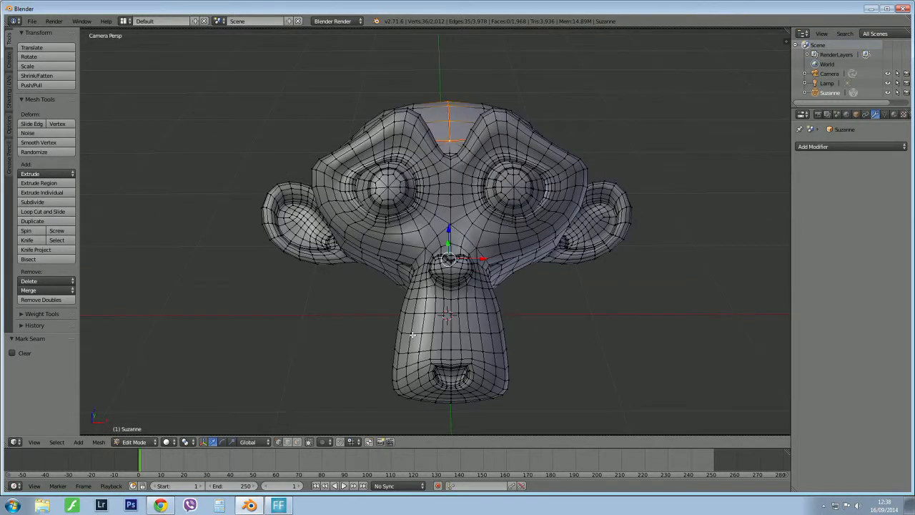
scroll(412, 335, down, 2)
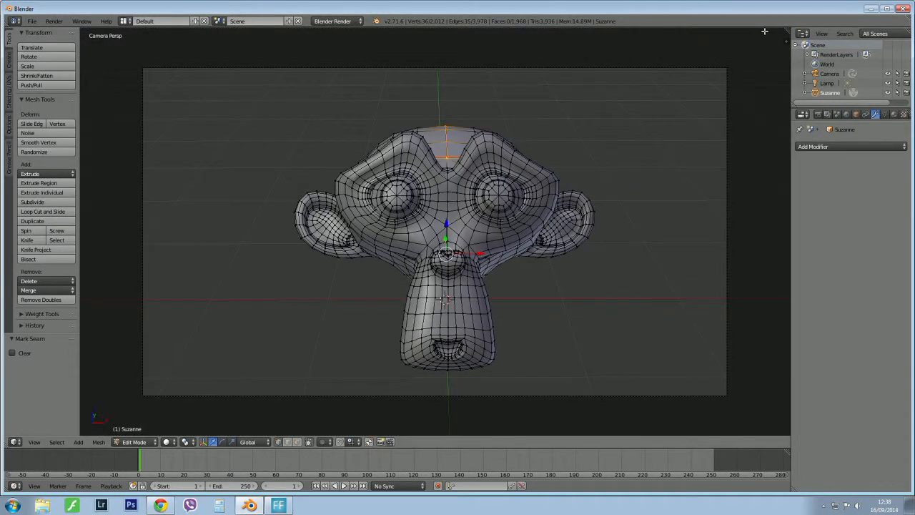
drag(786, 30, 259, 53)
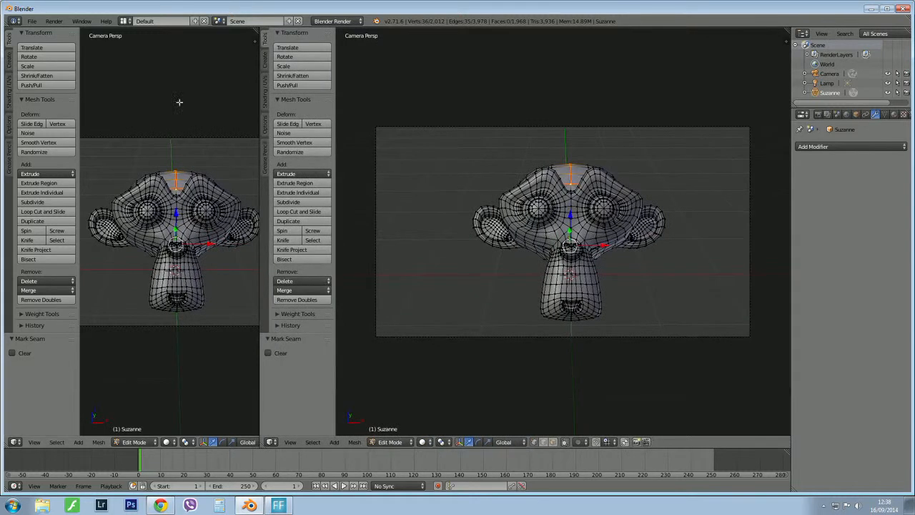
click(14, 442)
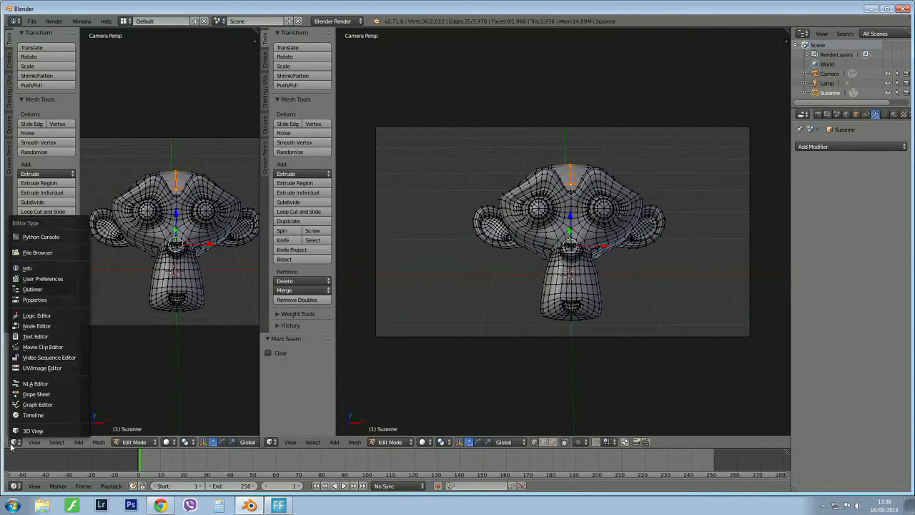
click(37, 368)
scroll(222, 214, up, 2)
scroll(222, 214, down, 2)
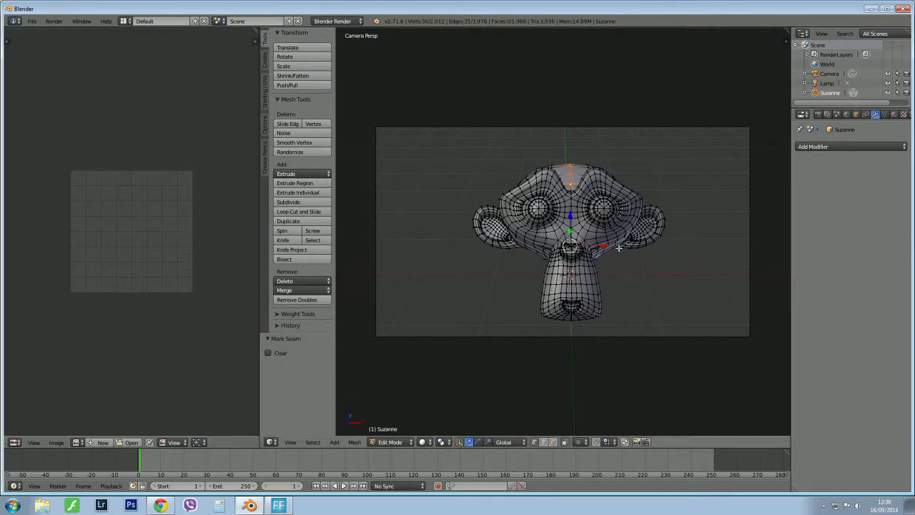
Select the entire monkey mesh and UV unwrap it along the marked seams.
key(a)
key(a)
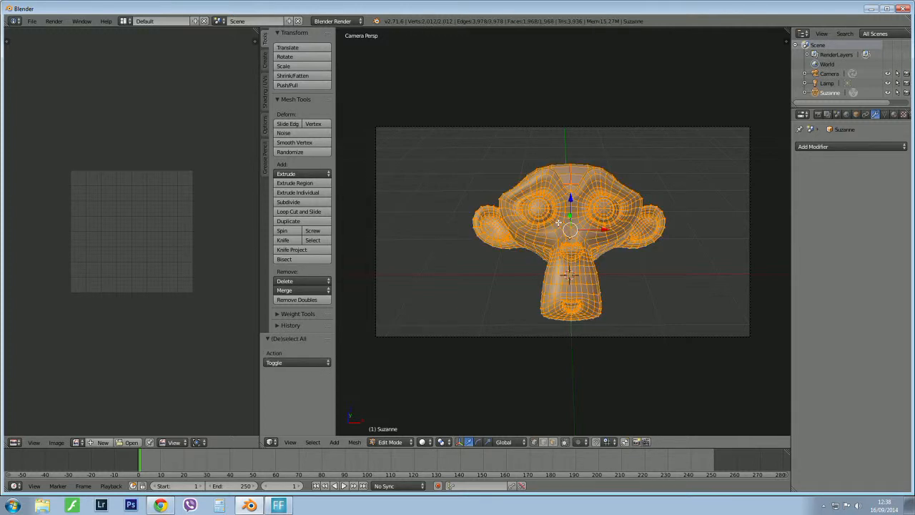
key(u)
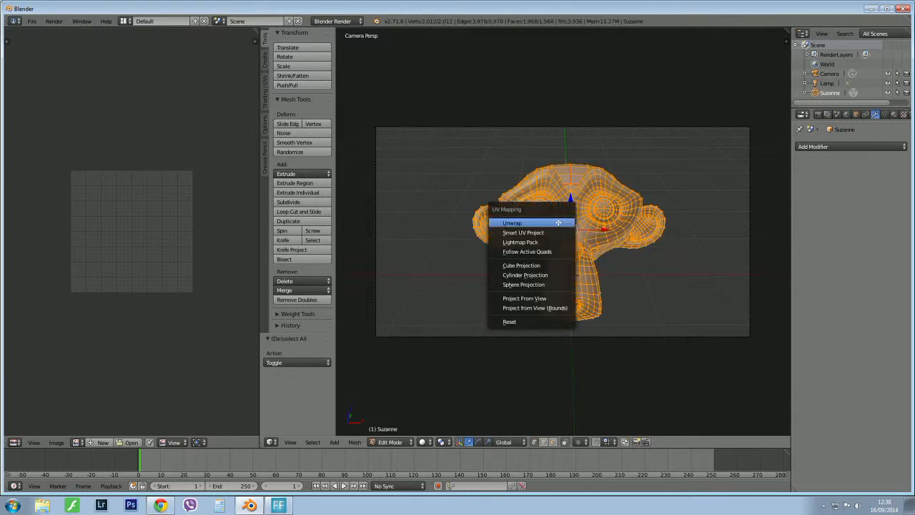
click(558, 220)
scroll(98, 248, up, 3)
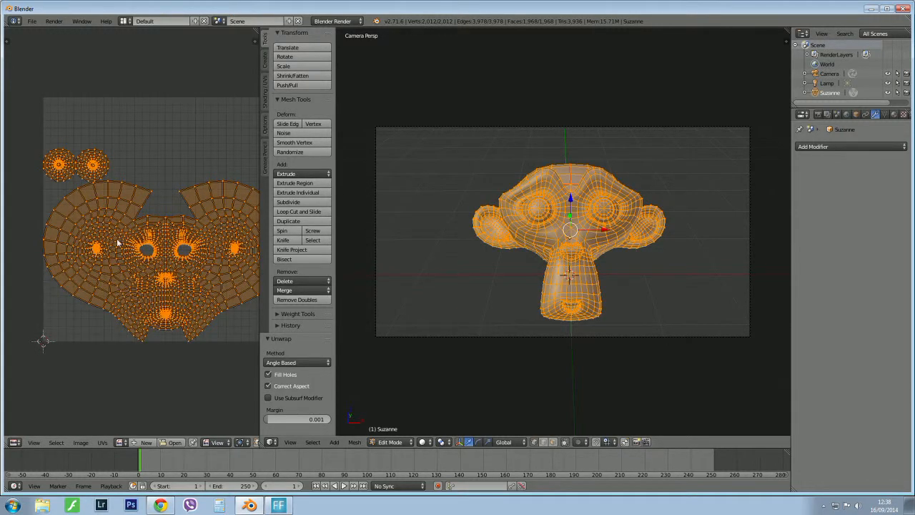
scroll(140, 206, down, 2)
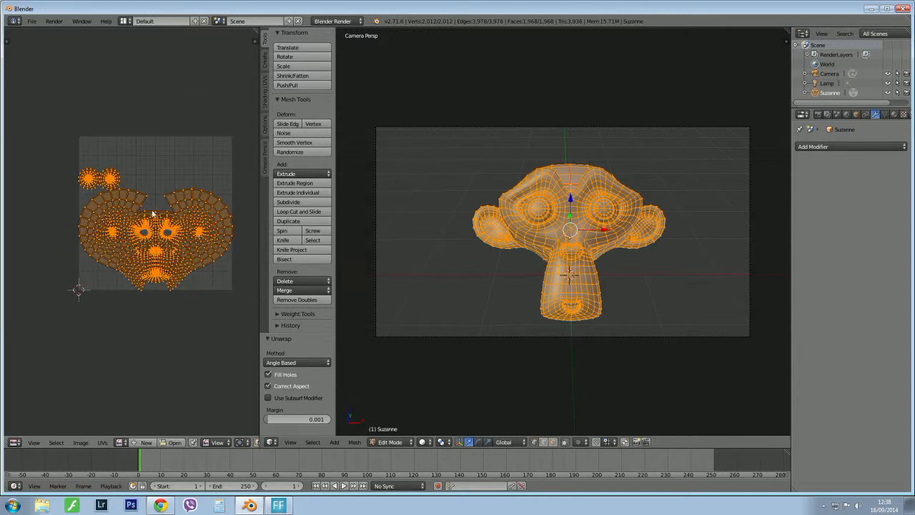
Return to Object Mode and delete the lamp from the scene.
middle_drag(610, 252, 564, 242)
scroll(591, 249, down, 4)
key(Tab)
click(508, 249)
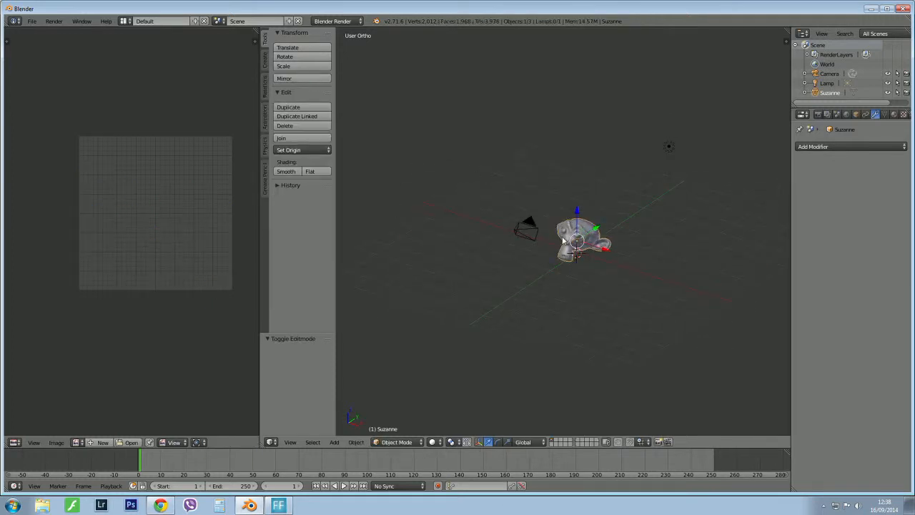
right_click(670, 148)
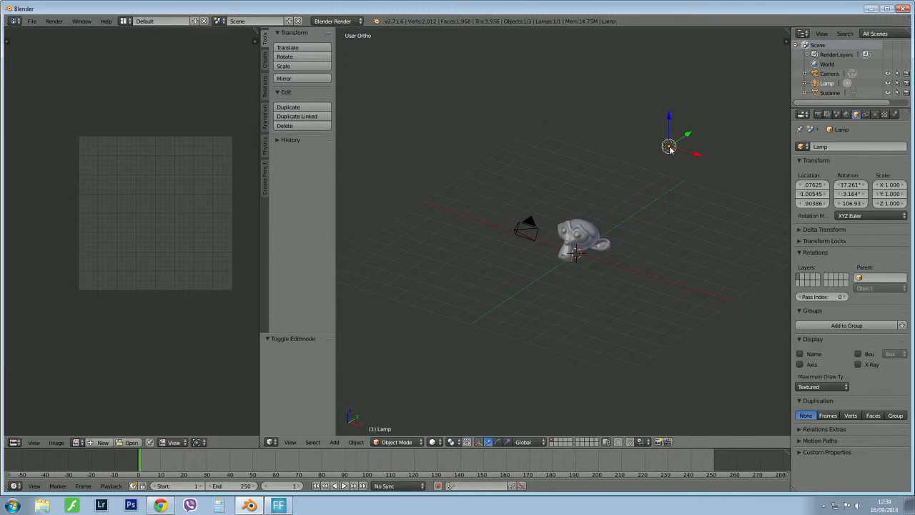
key(x)
click(669, 148)
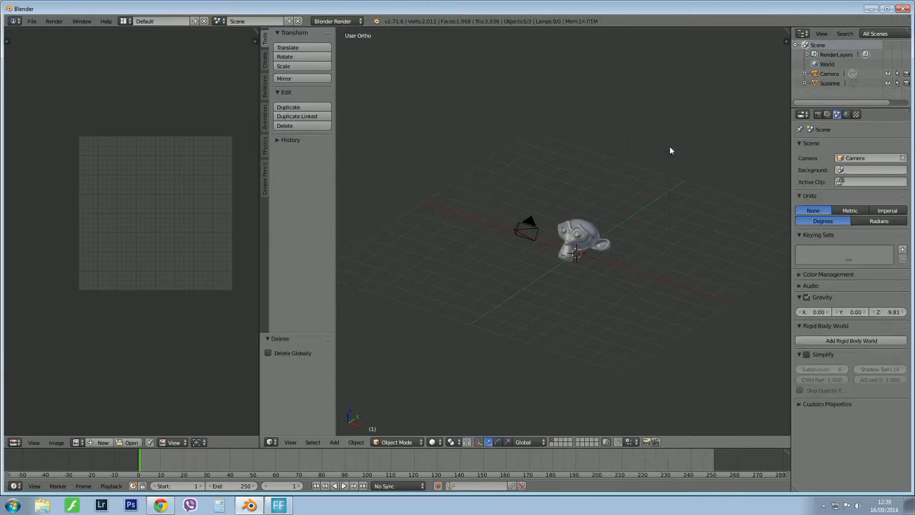
Create a new material for the monkey head.
mouse_move(576, 265)
middle_down()
mouse_move(608, 250)
mouse_move(619, 265)
mouse_move(582, 255)
middle_up()
right_click(581, 245)
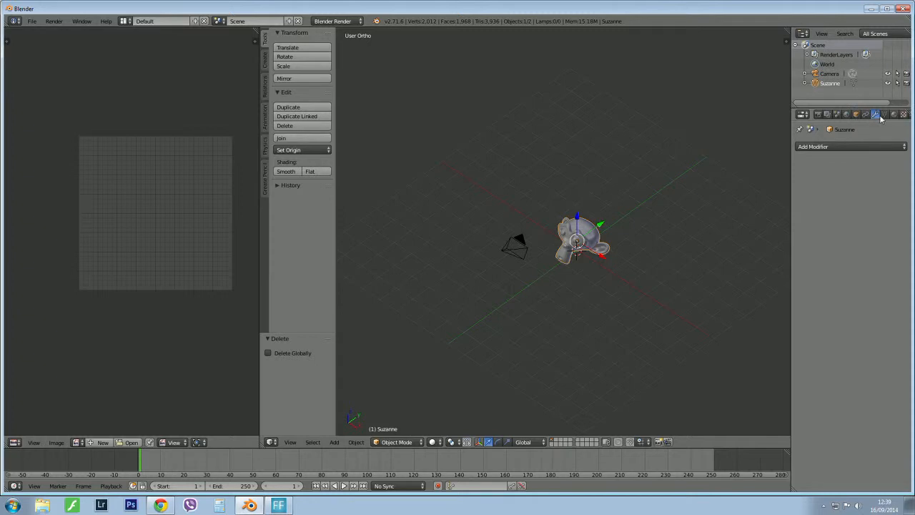
click(895, 116)
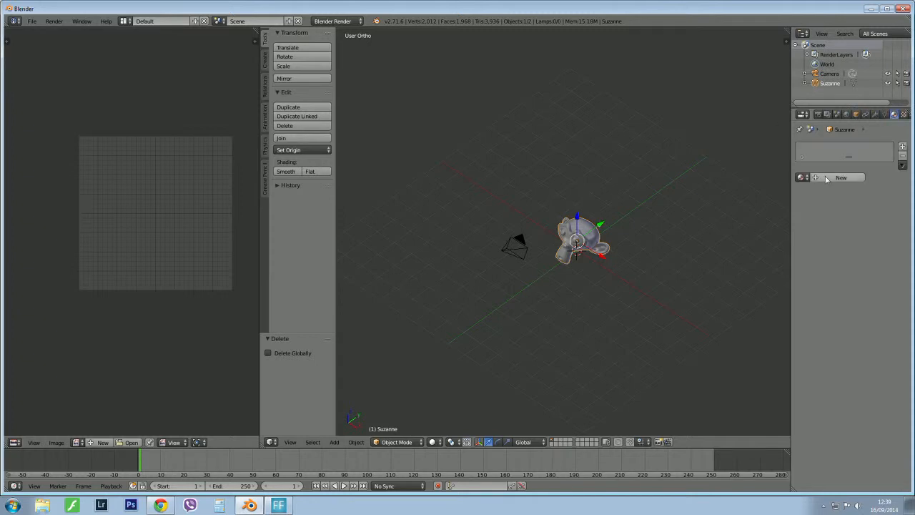
click(833, 178)
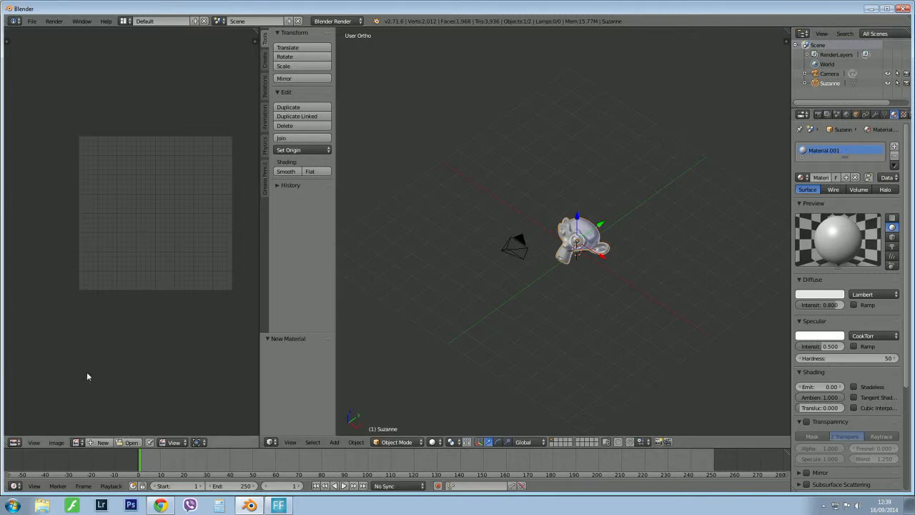
Create a blank black 1024 × 1024 px image named uvunwrap in the UV/Image Editor.
click(101, 442)
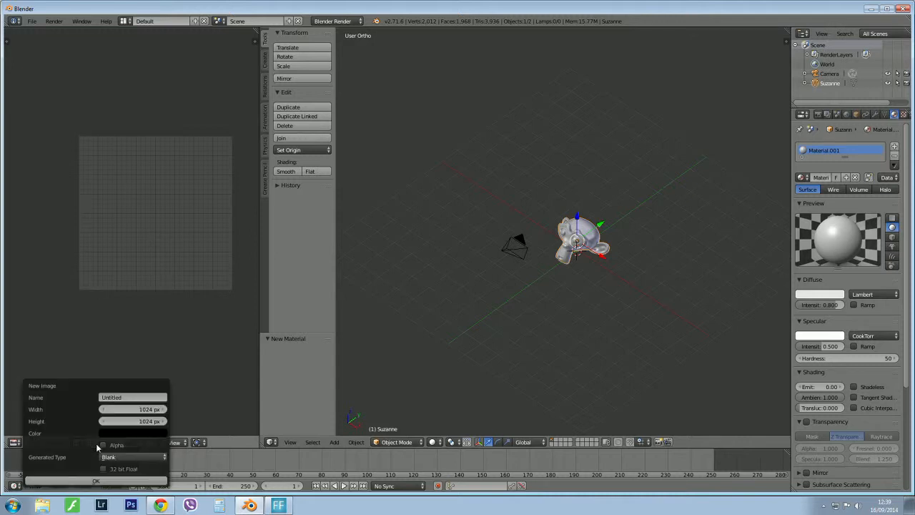
click(131, 397)
text(uvunwrap)
key(Return)
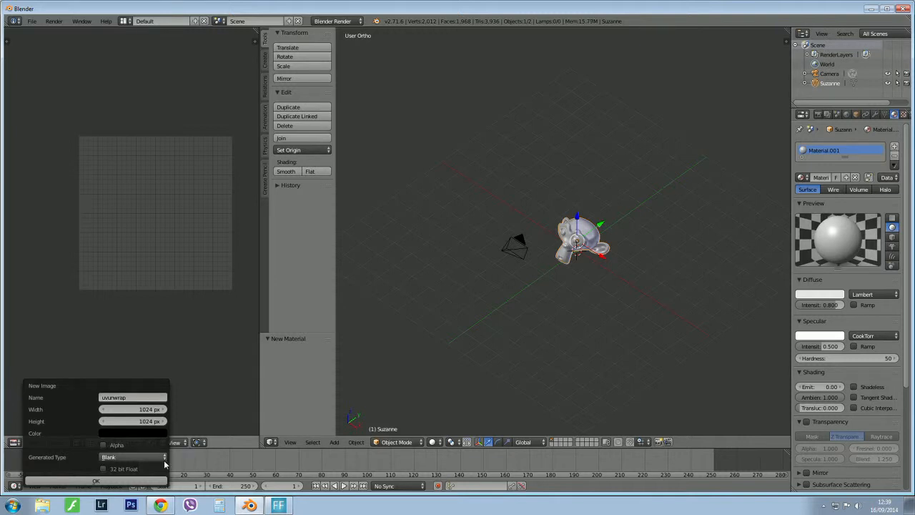
click(137, 481)
scroll(198, 238, down, 5)
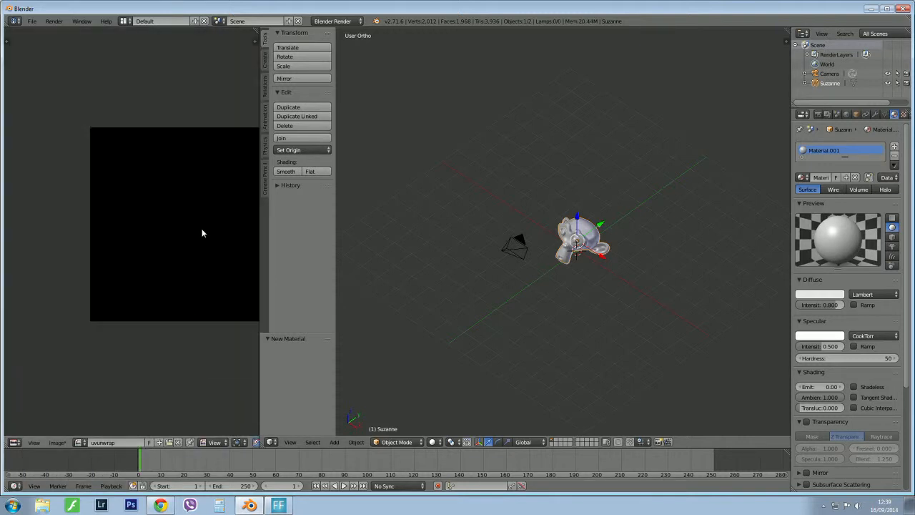
Enter Edit Mode on the monkey and assign the uvunwrap image to its UV layout.
scroll(202, 233, up, 3)
scroll(99, 188, down, 2)
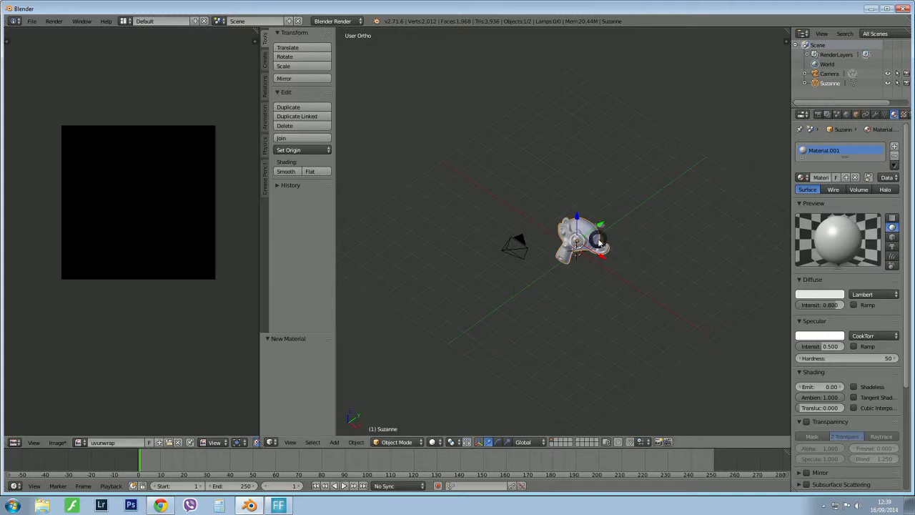
key(ctrl+Tab)
click(666, 244)
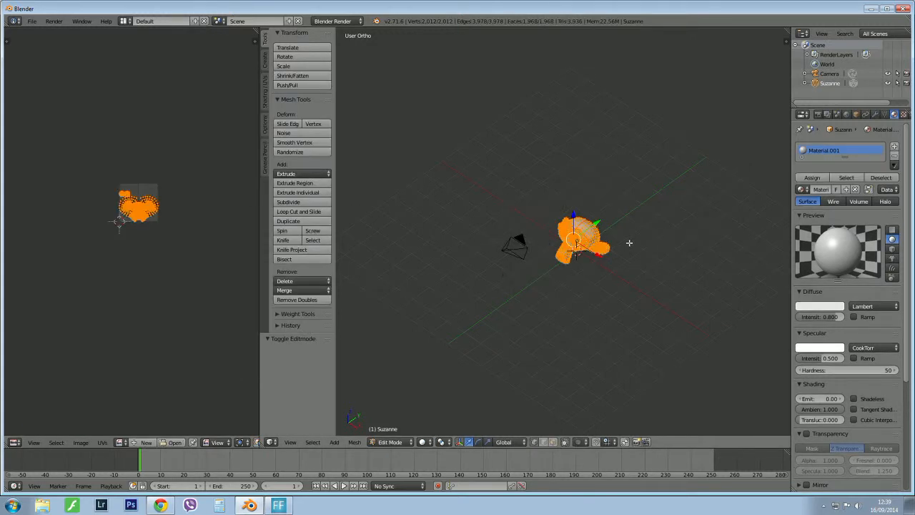
scroll(153, 215, up, 5)
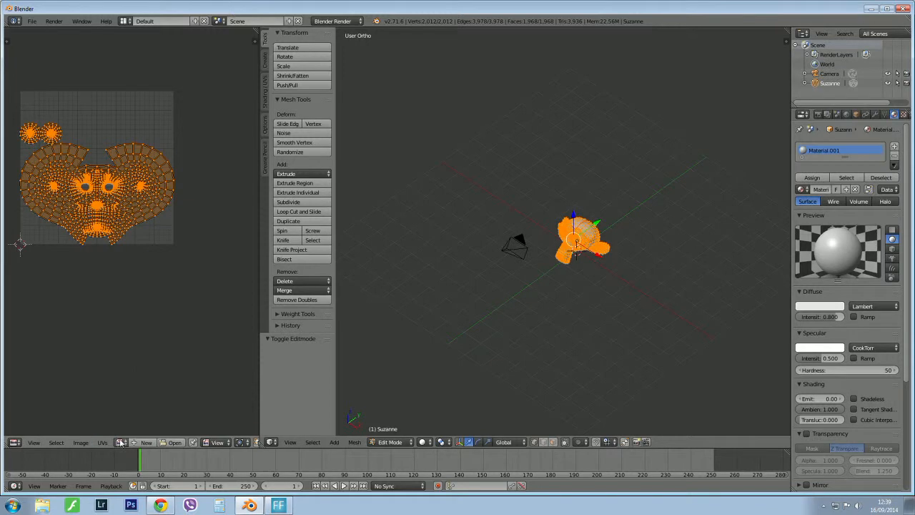
click(119, 442)
click(119, 413)
scroll(170, 207, down, 4)
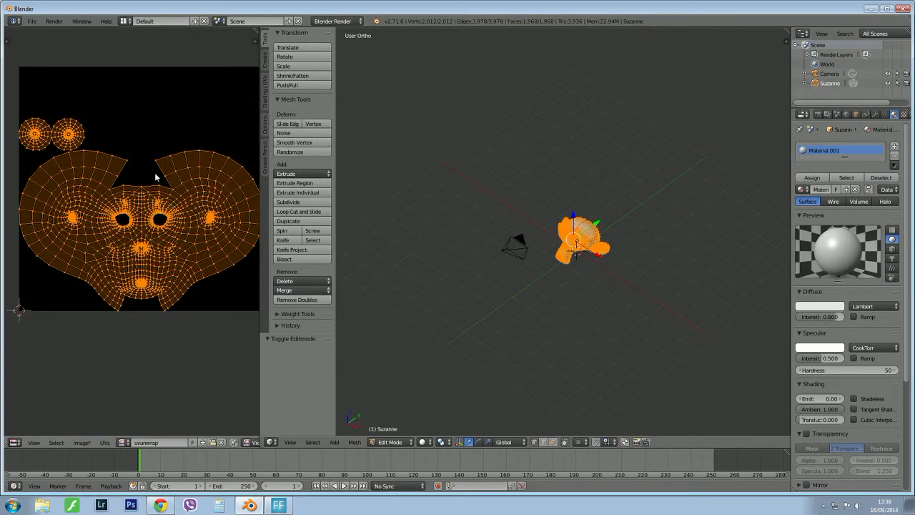
scroll(74, 258, down, 1)
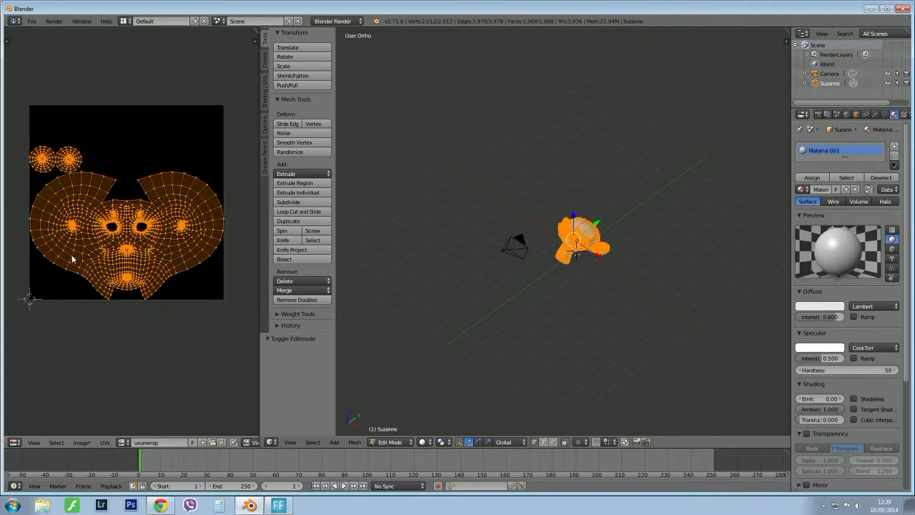
Assign the material to all selected faces of the monkey and return to Object Mode.
click(812, 178)
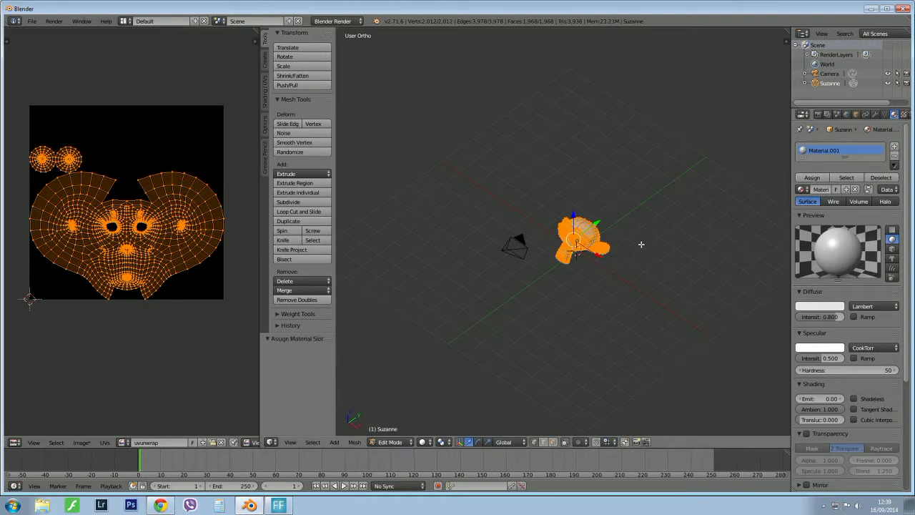
middle_drag(641, 245, 632, 209)
scroll(632, 210, up, 4)
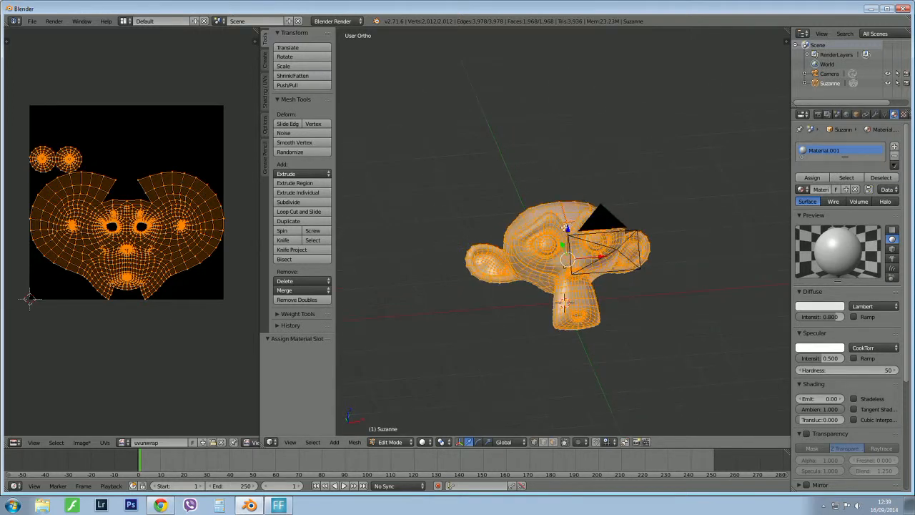
key(Tab)
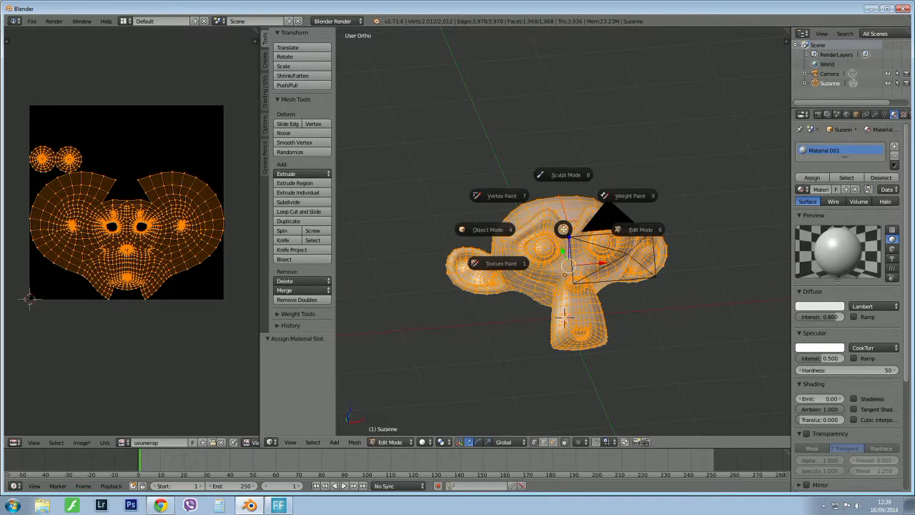
click(488, 229)
scroll(523, 224, down, 4)
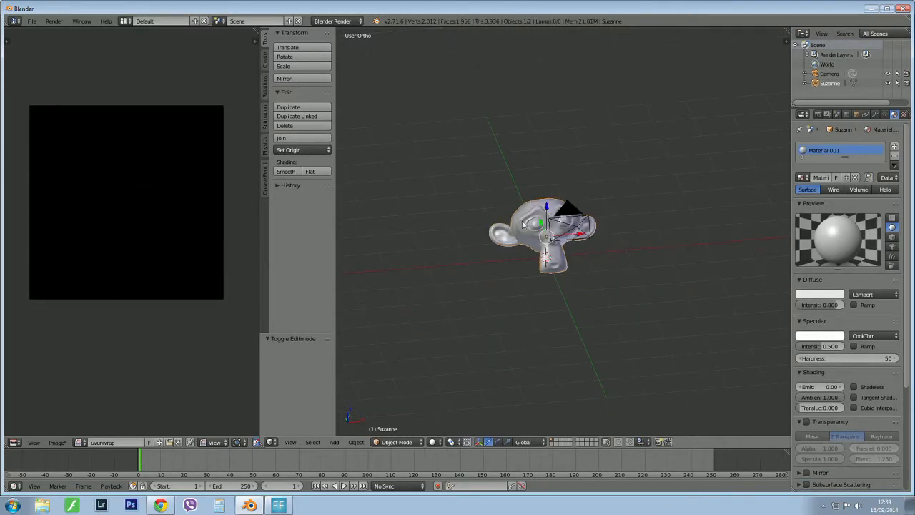
In Edit Mode, show the render Bake settings and try to bake the monkey's Full Render onto the uvunwrap image.
key(Tab)
click(606, 222)
scroll(492, 218, up, 4)
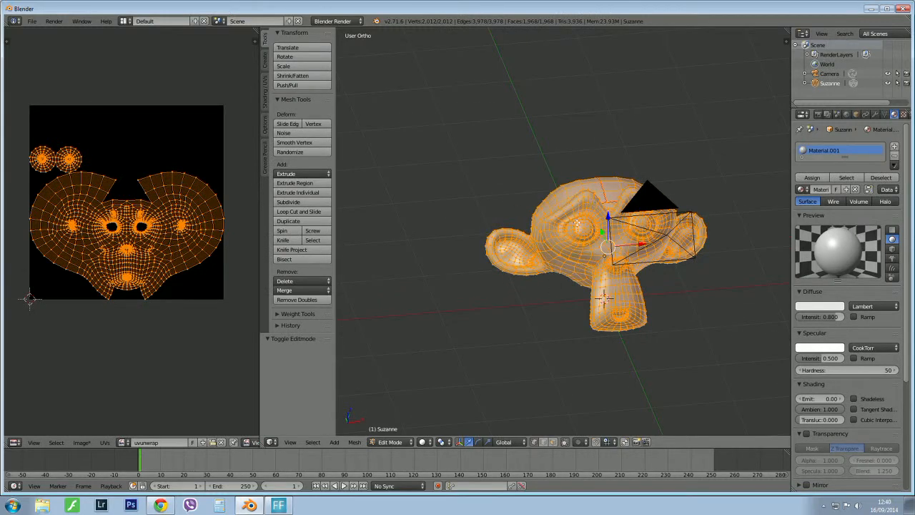
click(819, 115)
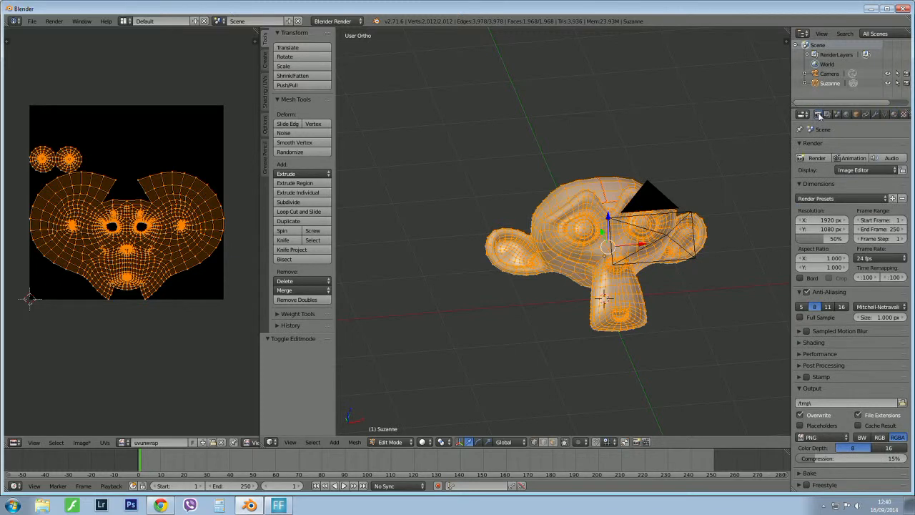
click(808, 473)
scroll(808, 473, down, 3)
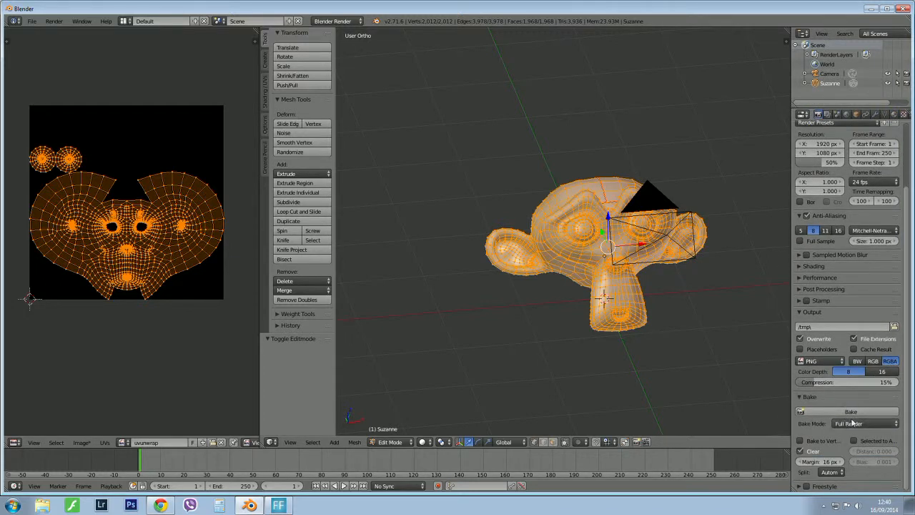
click(853, 412)
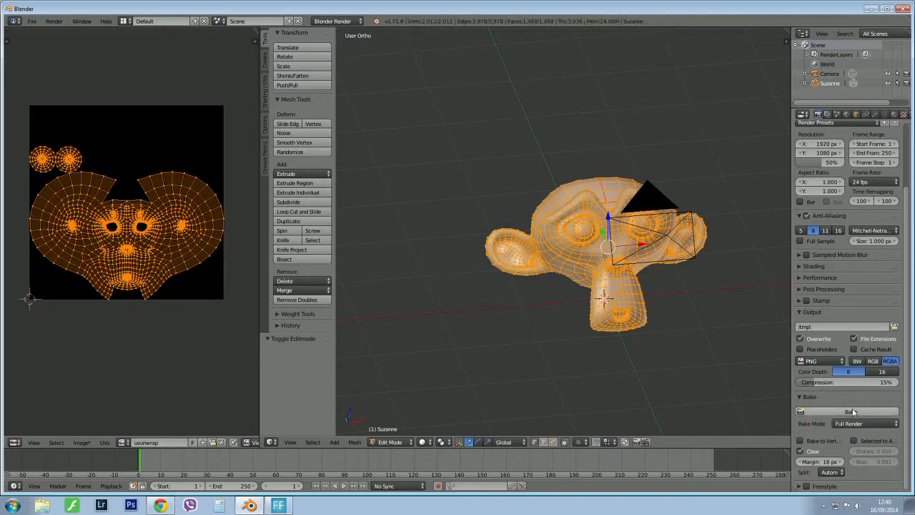
click(850, 413)
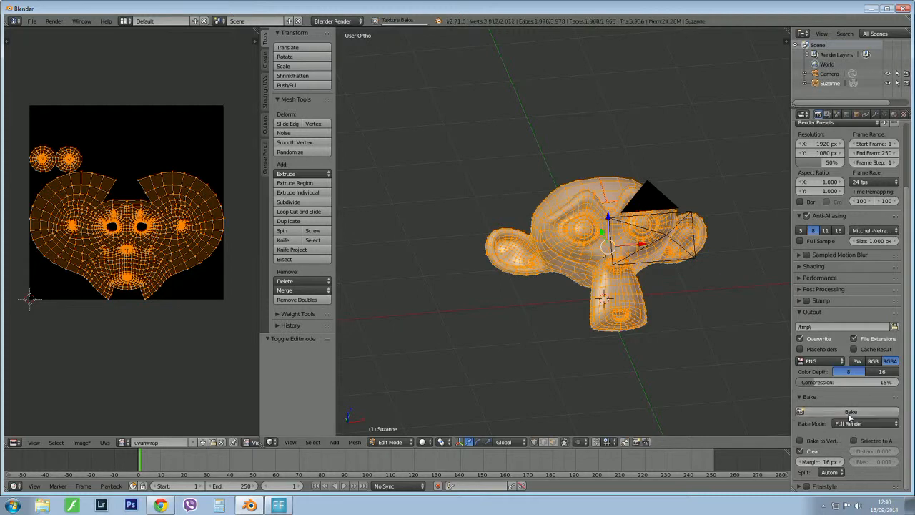
click(850, 413)
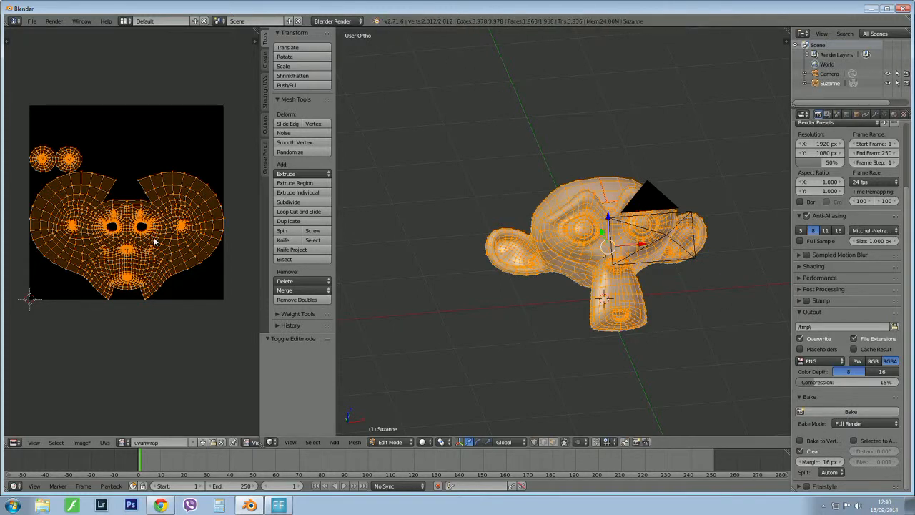
key(Tab)
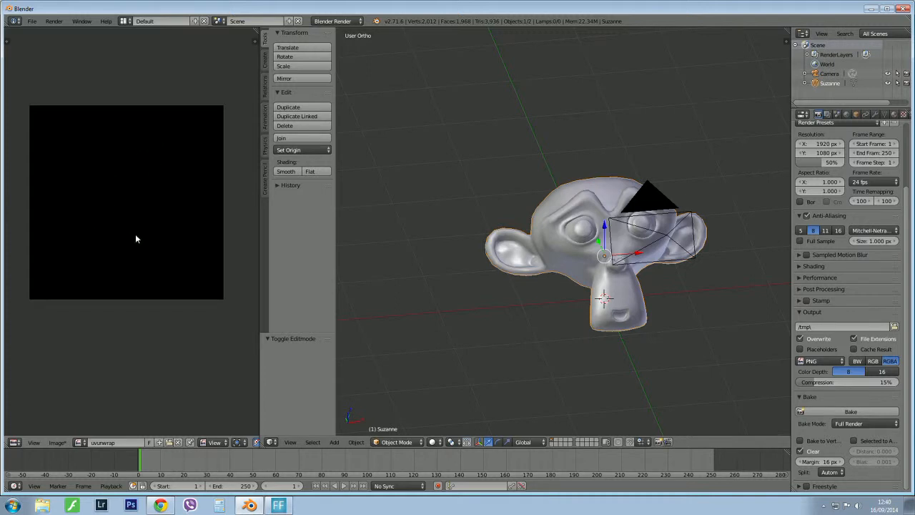
key(Tab)
Return to Object Mode, add a Sun lamp and move it by about X 1.6, Y 2.4, Z 3.4 from the origin.
scroll(542, 231, down, 5)
middle_drag(541, 231, 545, 187)
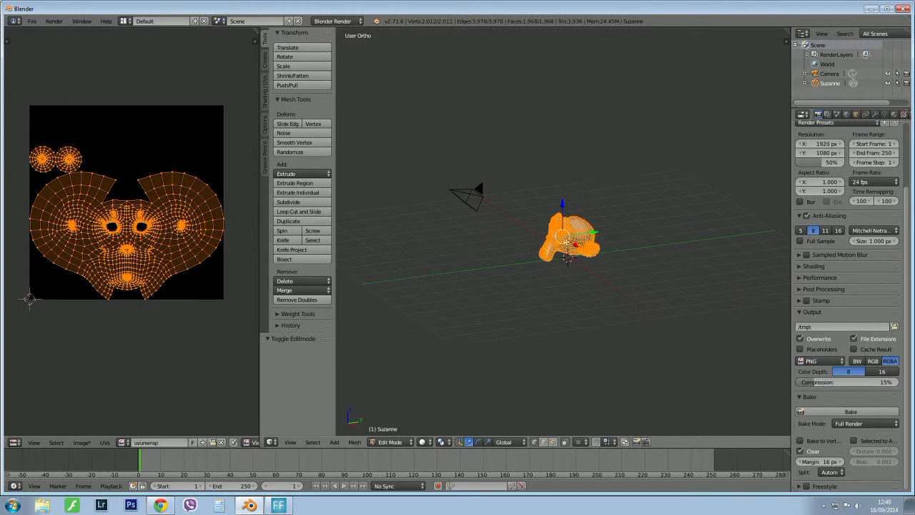
middle_drag(564, 240, 593, 248)
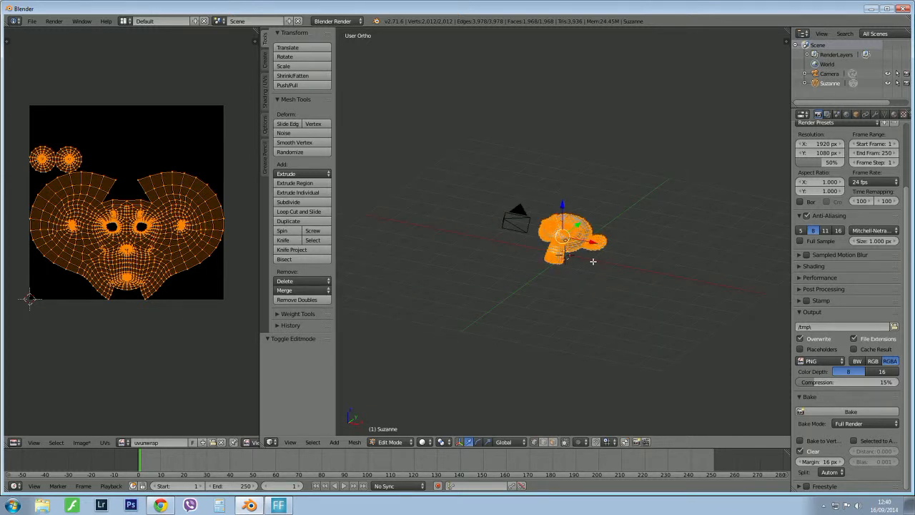
key(shift+a)
key(Tab)
click(494, 171)
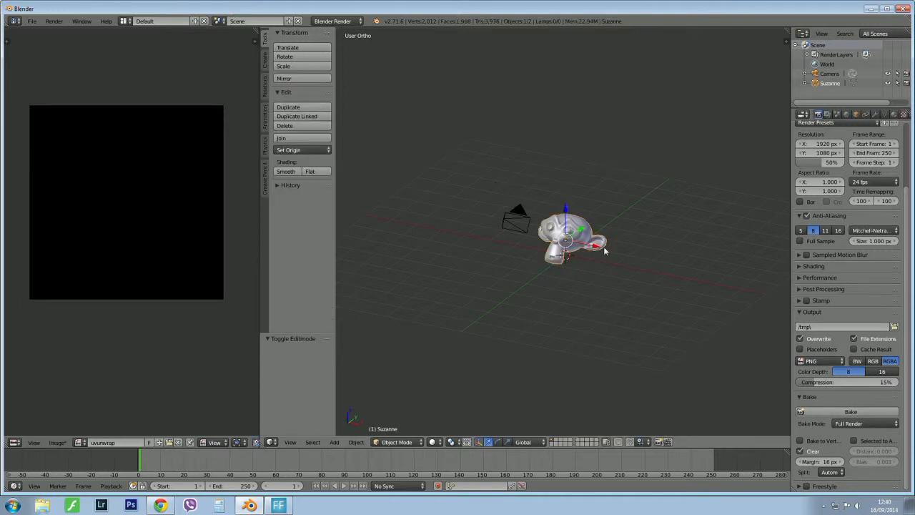
key(shift+a)
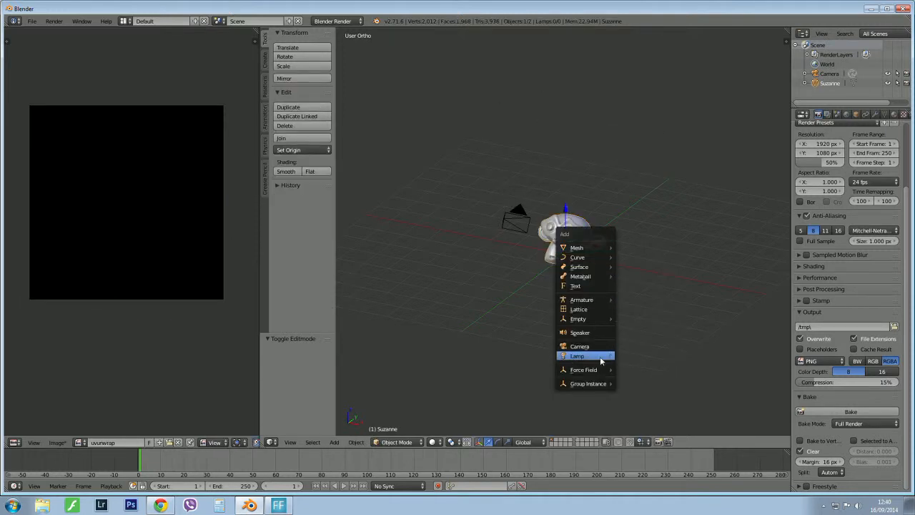
mouse_move(601, 361)
click(639, 368)
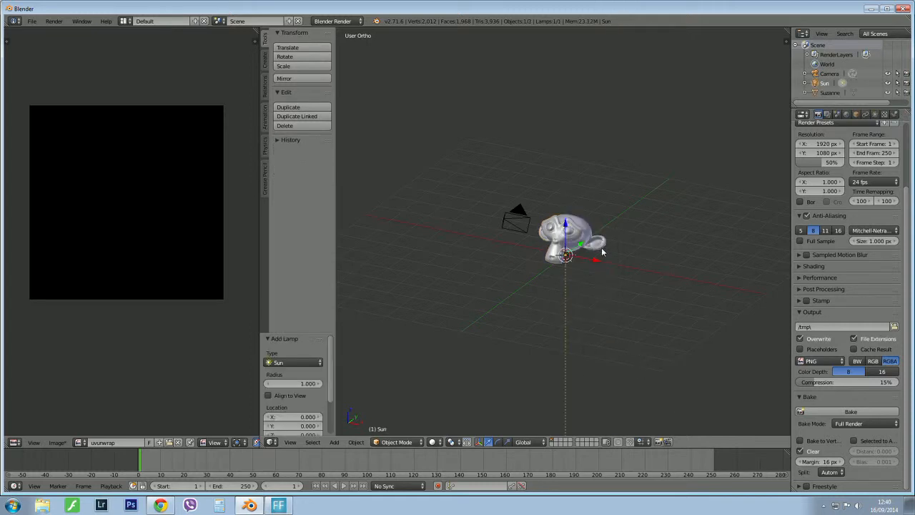
key(g)
click(672, 145)
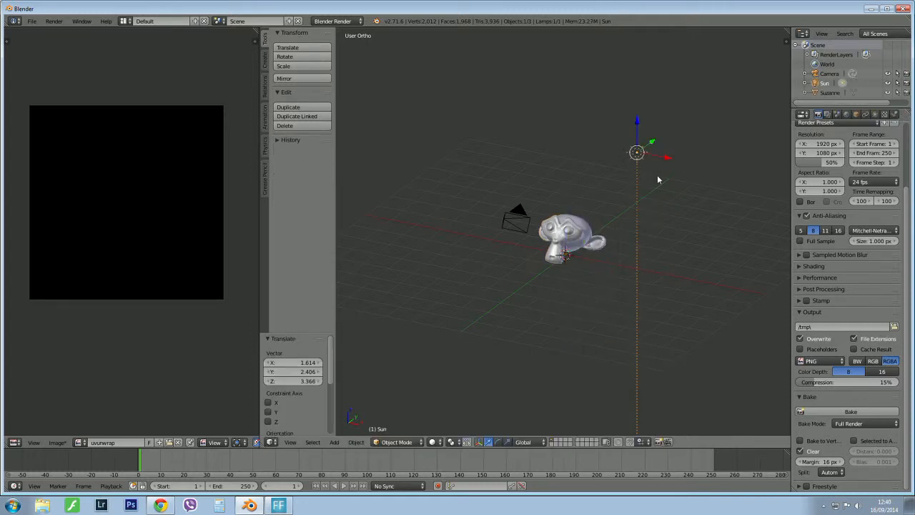
Select the monkey and bake its sunlit Full Render onto the uvunwrap image.
right_click(572, 228)
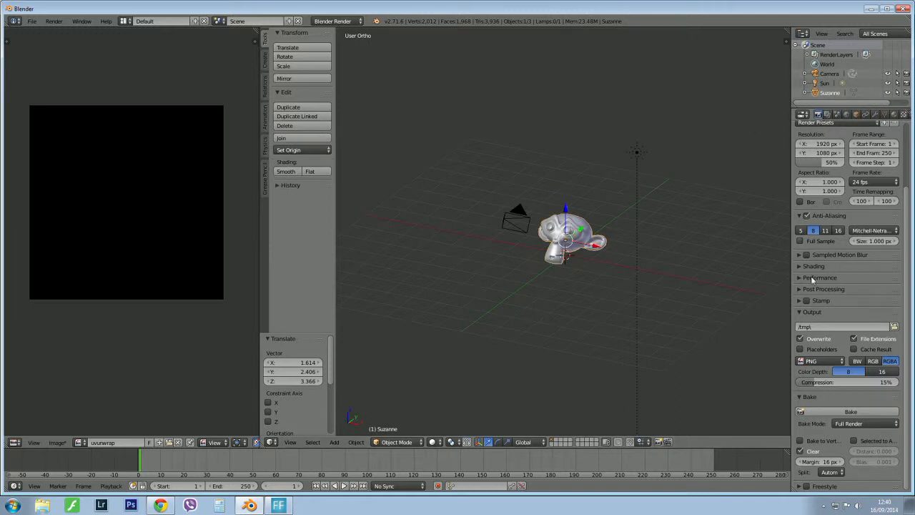
click(849, 412)
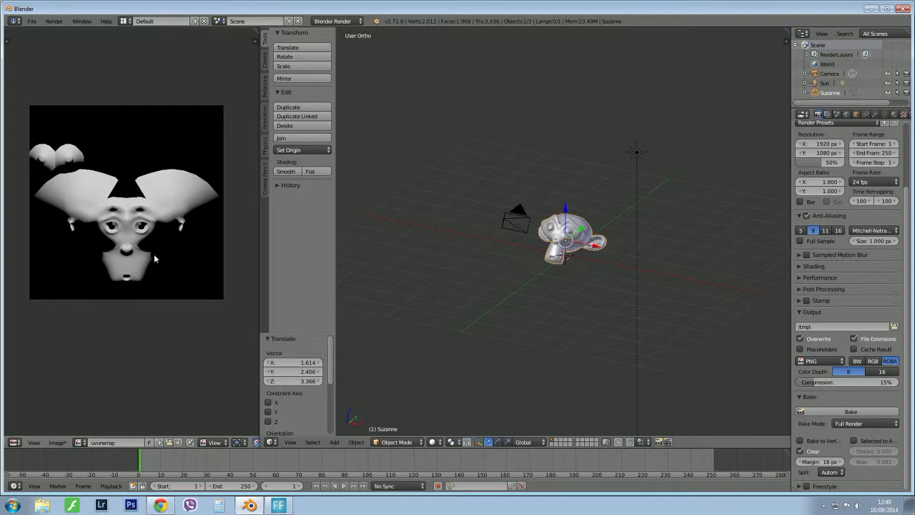
Delete the Sun lamp from the scene.
middle_drag(599, 222, 537, 202)
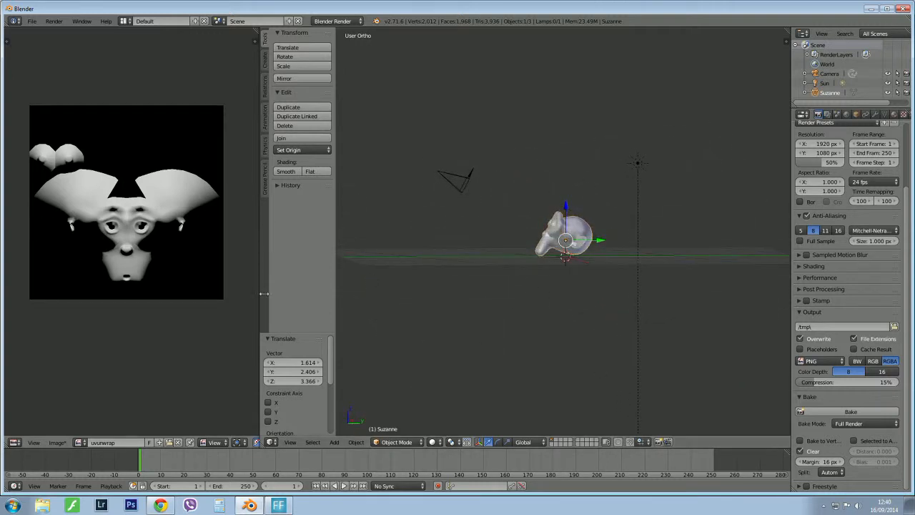
middle_drag(436, 300, 543, 328)
middle_drag(578, 259, 679, 196)
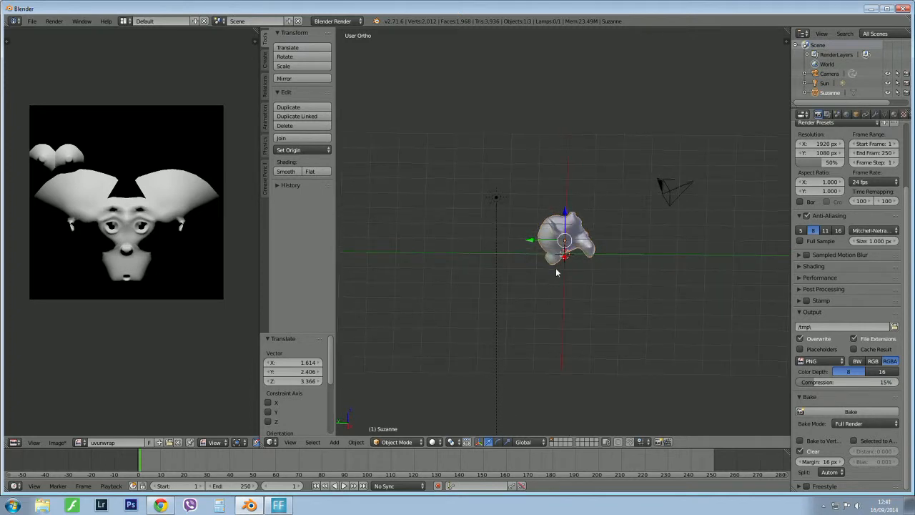
middle_drag(555, 268, 355, 339)
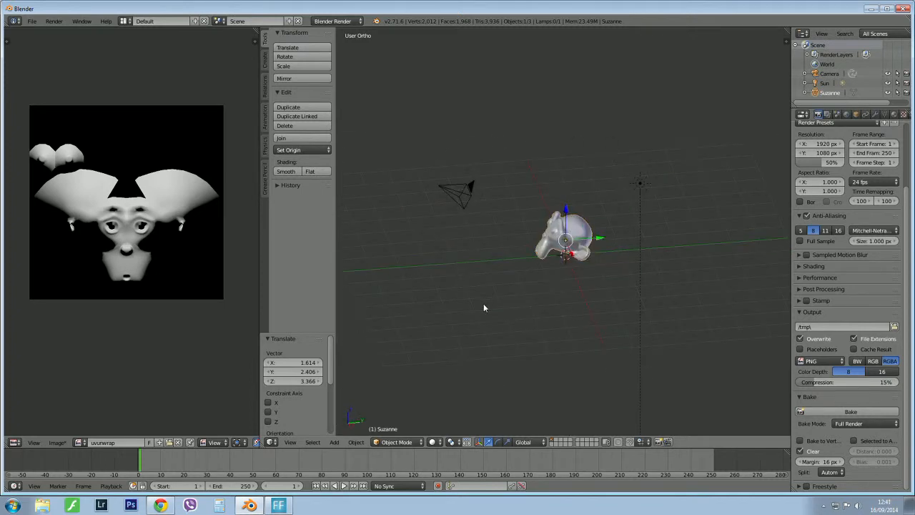
middle_drag(534, 276, 629, 151)
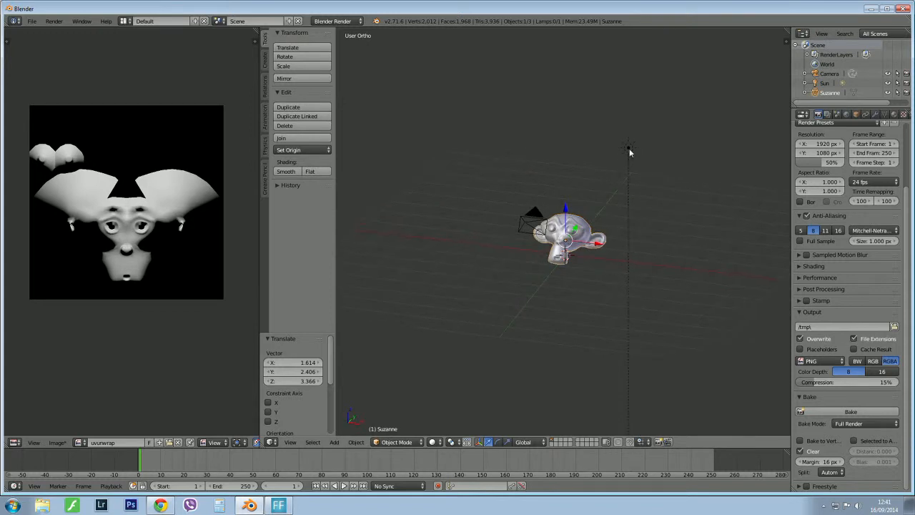
right_click(629, 149)
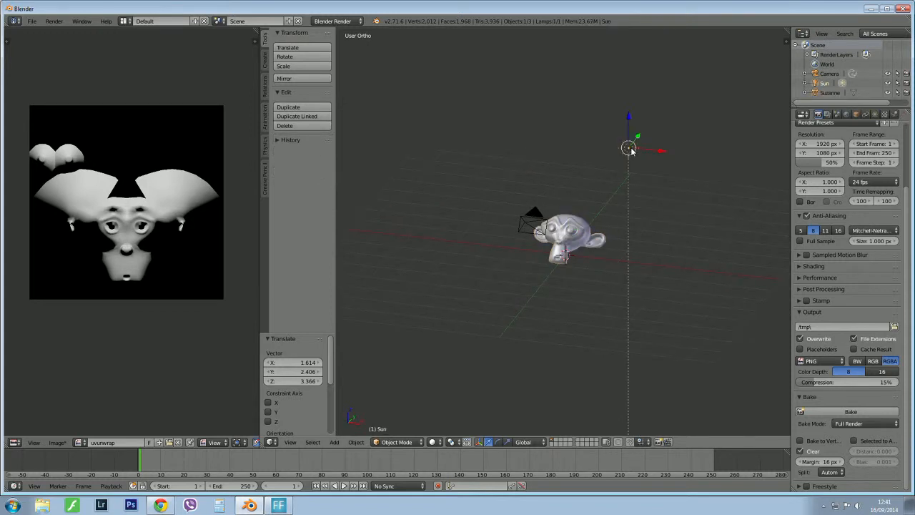
key(x)
click(631, 150)
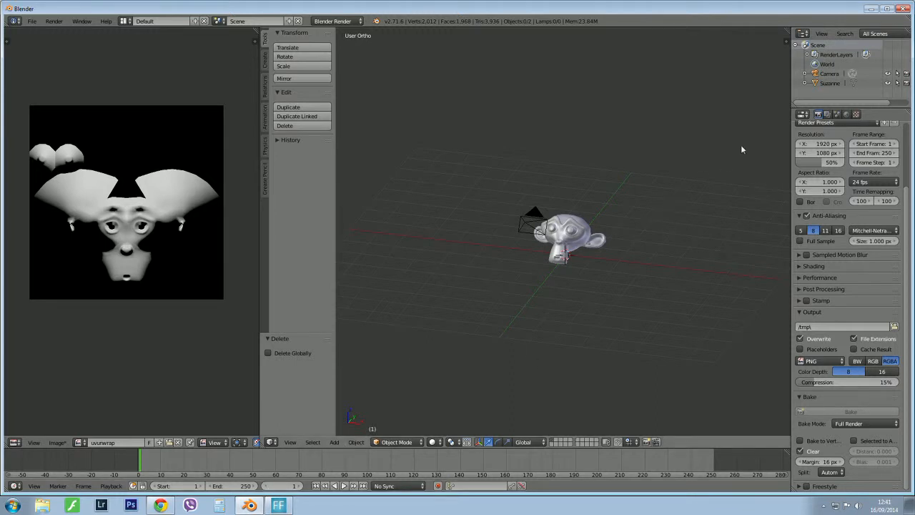
Select the monkey, enlarge the timeline area and turn it into a Text Editor with a new text block.
right_click(570, 223)
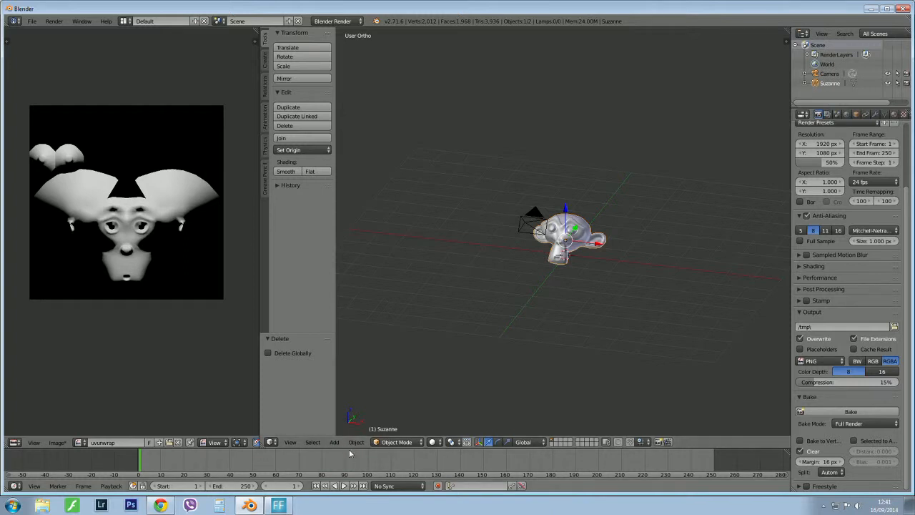
drag(350, 453, 349, 378)
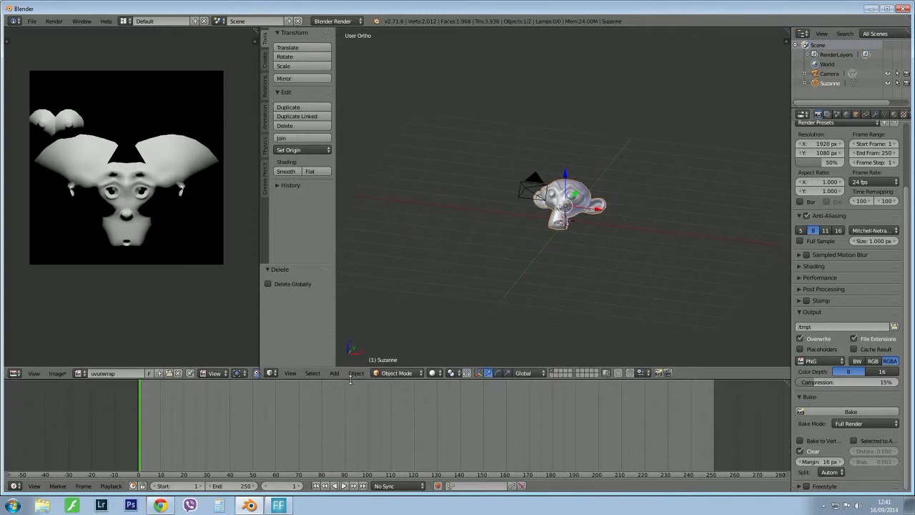
click(13, 485)
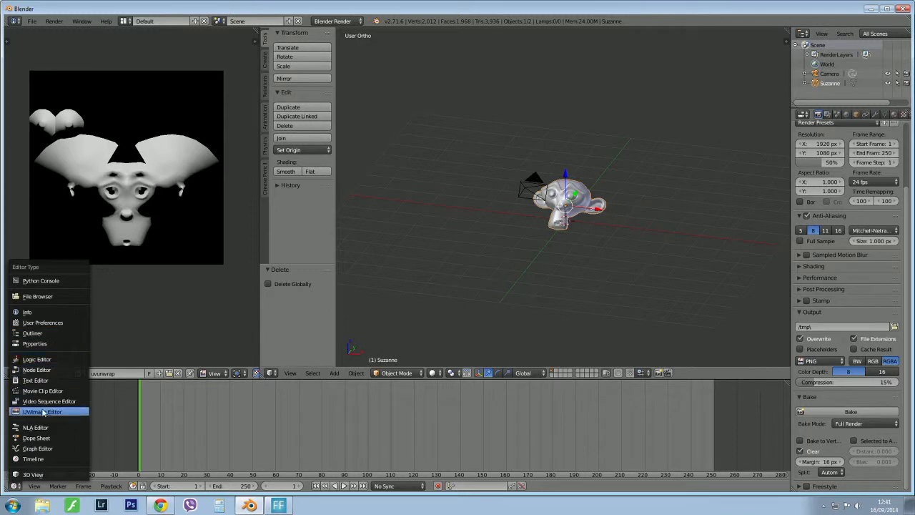
click(35, 379)
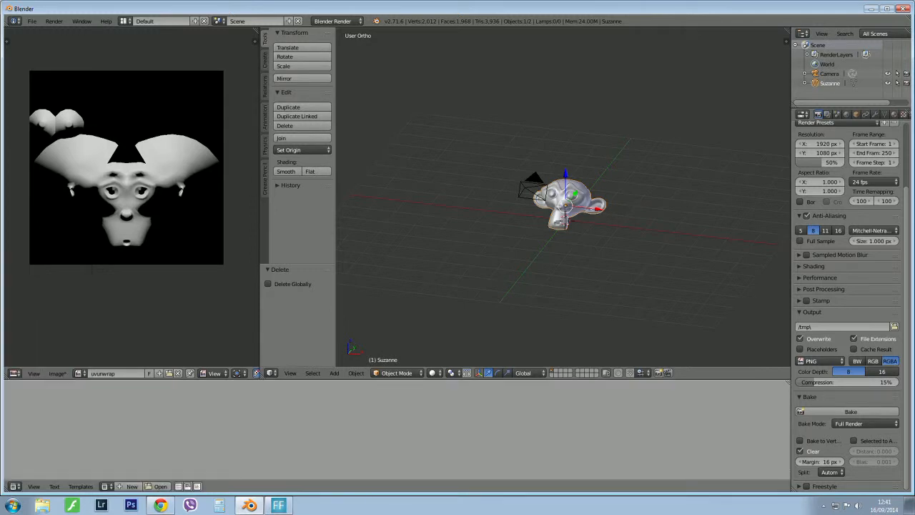
click(132, 487)
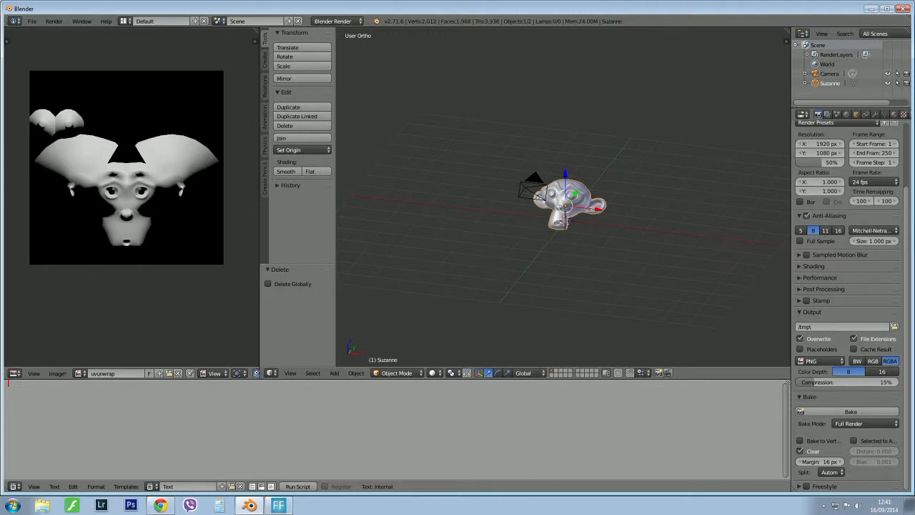
Write "1) delete lamps" as the first line of the notes.
scroll(597, 172, up, 5)
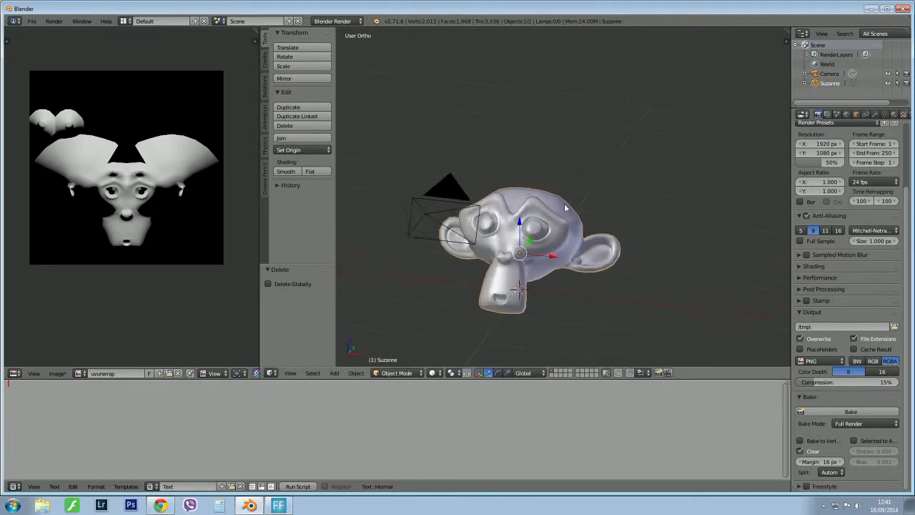
middle_drag(568, 207, 600, 198)
middle_drag(512, 227, 492, 226)
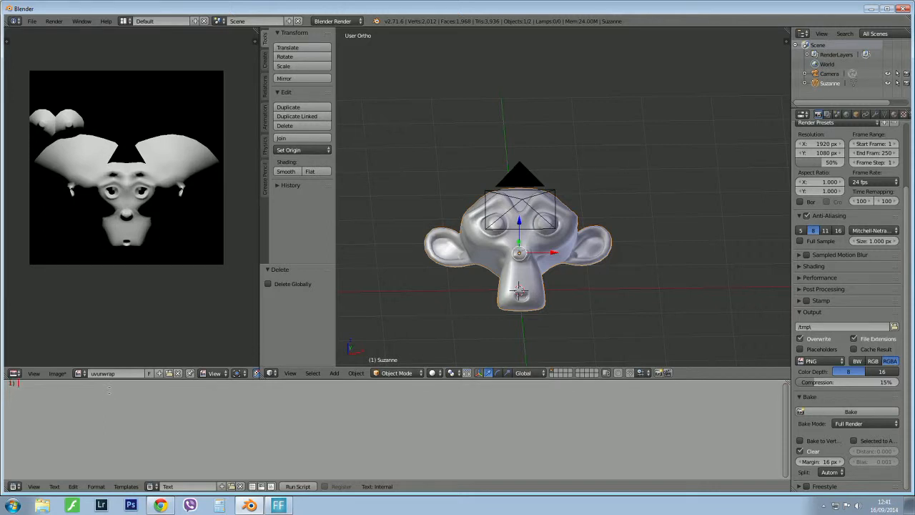
text(lamps)
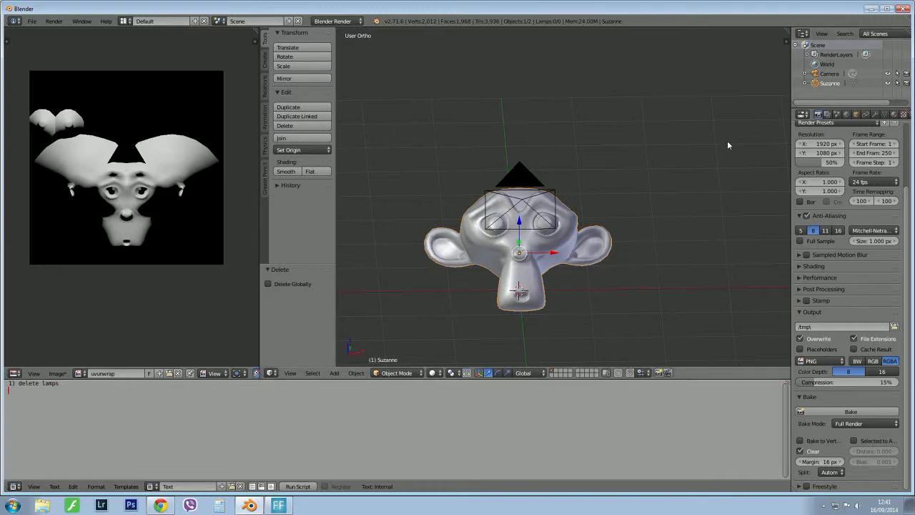
Enable Environment Lighting for the world and note the lines "2) select world tab" and "3) enable environment lighting".
click(846, 115)
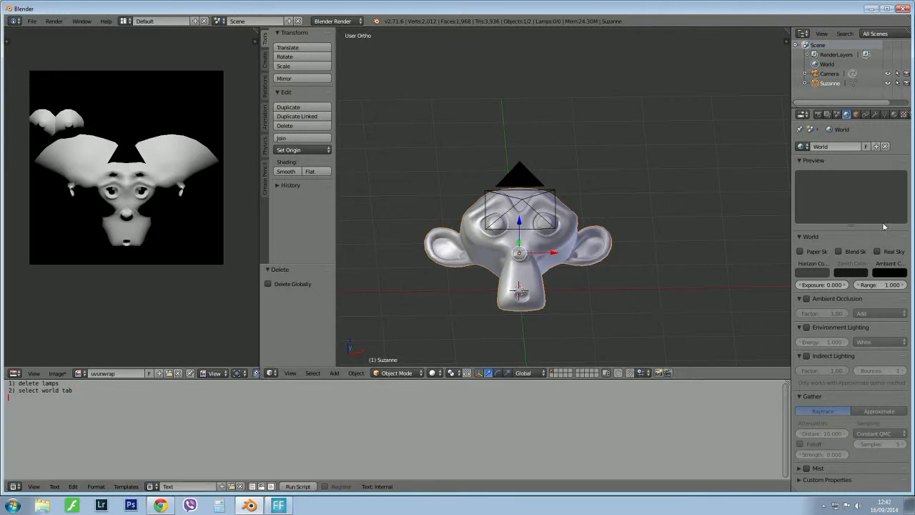
click(806, 328)
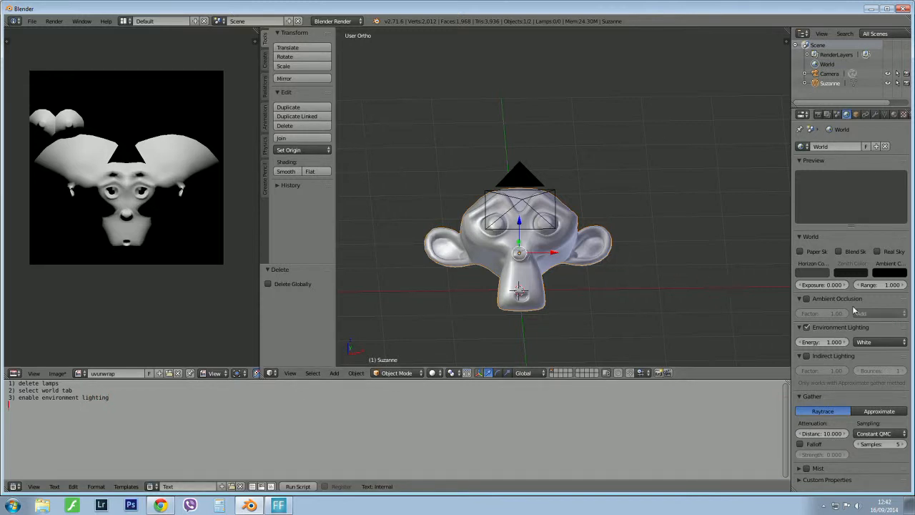
Add a new texture to the world and set its preview to Both.
click(904, 114)
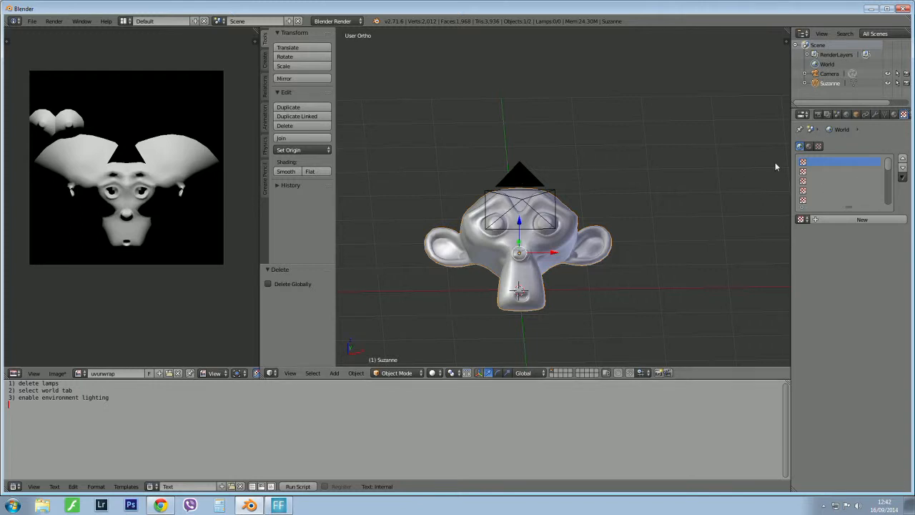
click(845, 221)
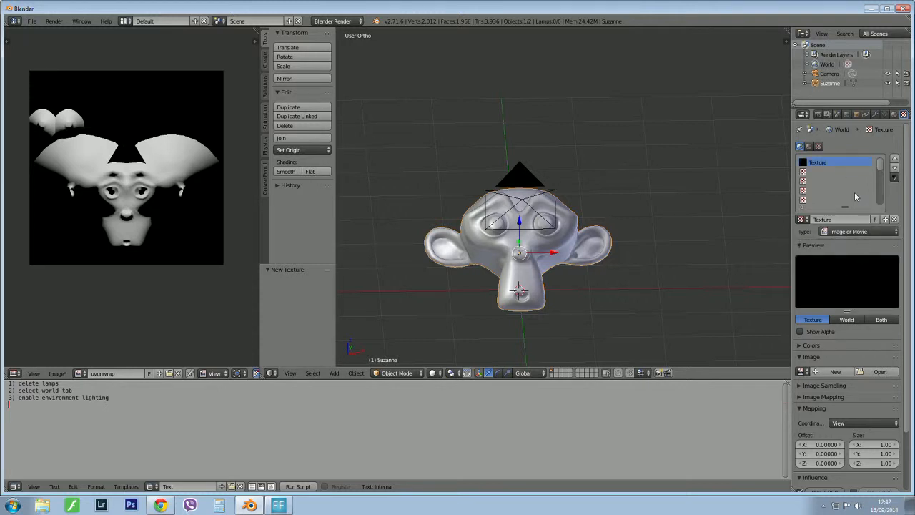
click(881, 320)
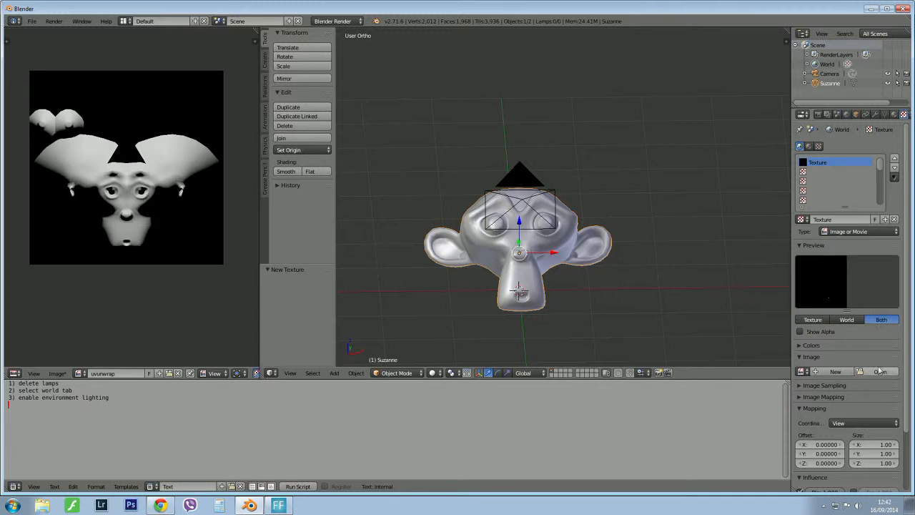
Load 21.jpg from the desktop's StudioHDR\8-bit-low-resolution folder as the world texture's image, using thumbnails to choose it.
click(880, 373)
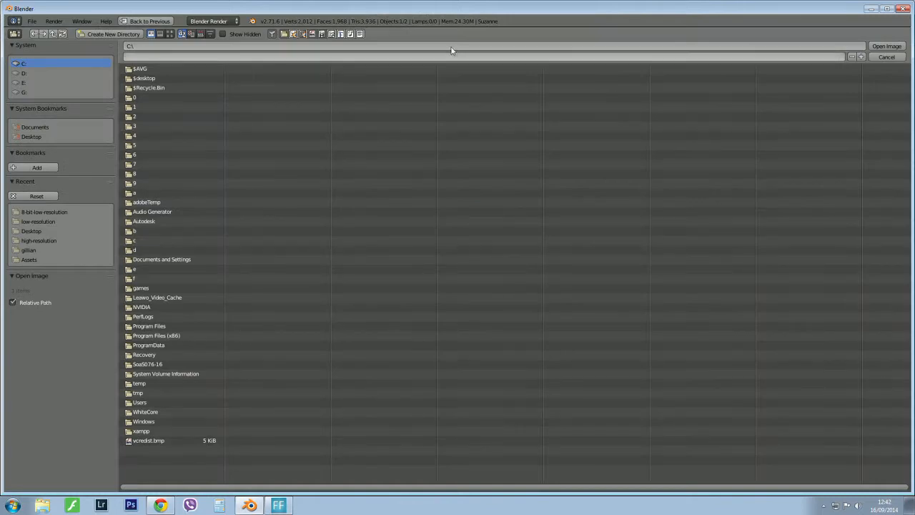
click(31, 137)
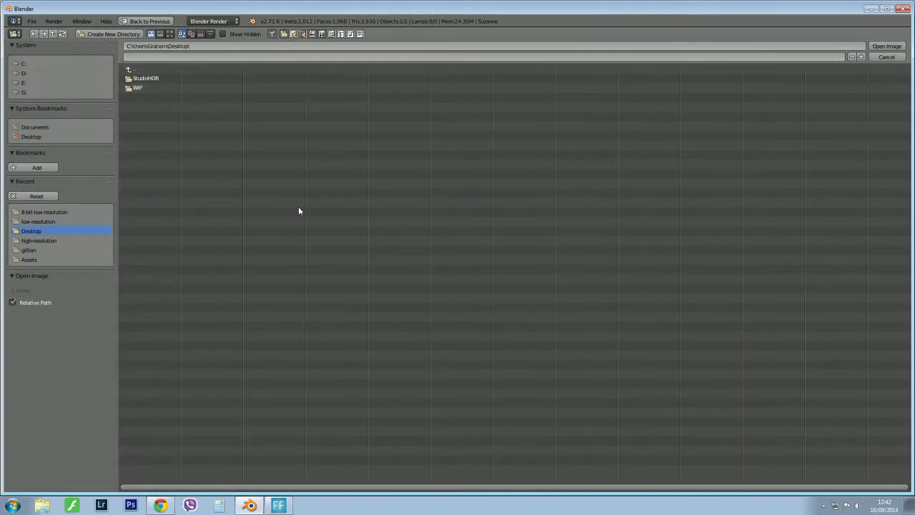
click(161, 506)
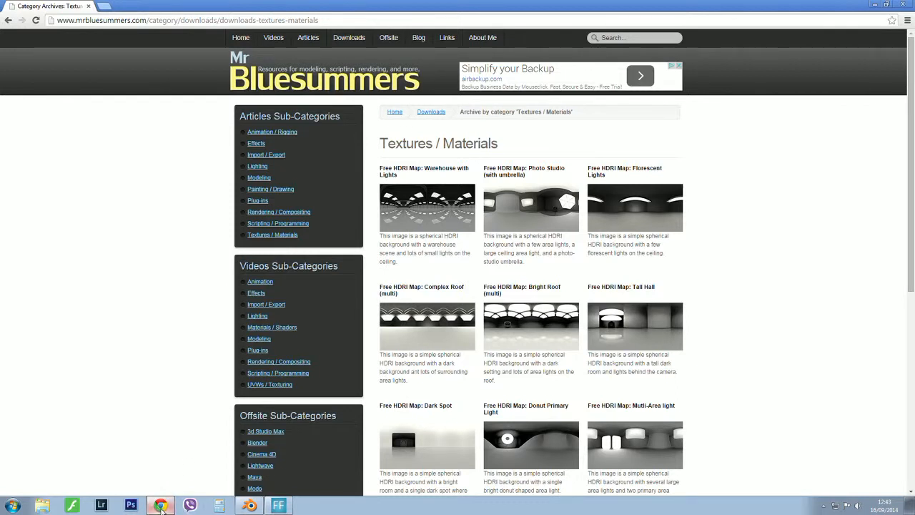
click(250, 506)
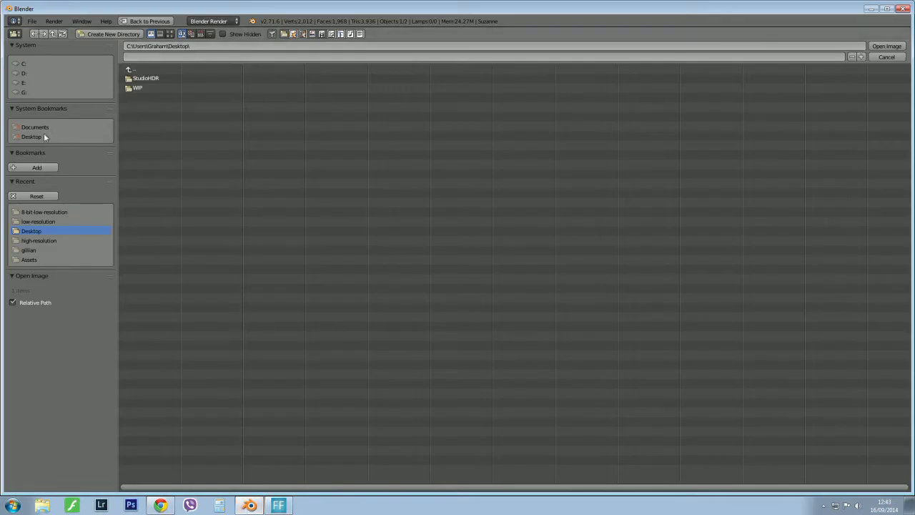
click(141, 79)
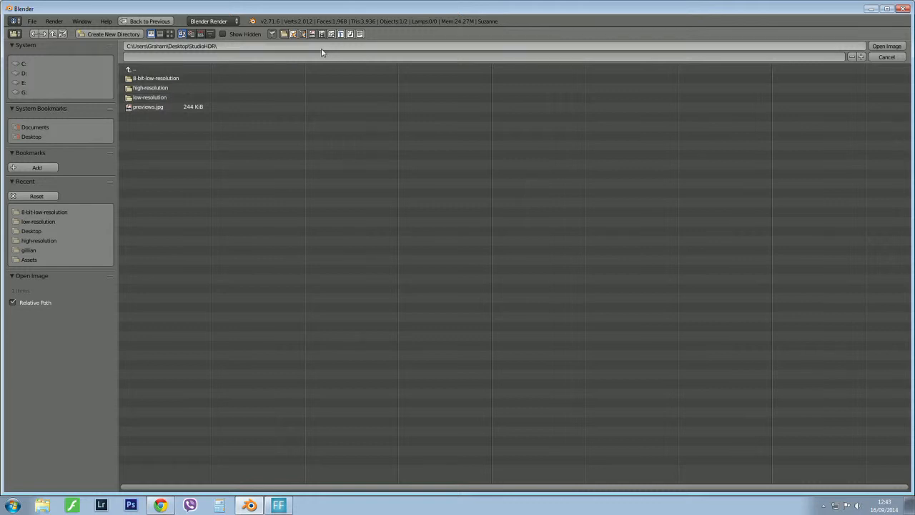
click(151, 80)
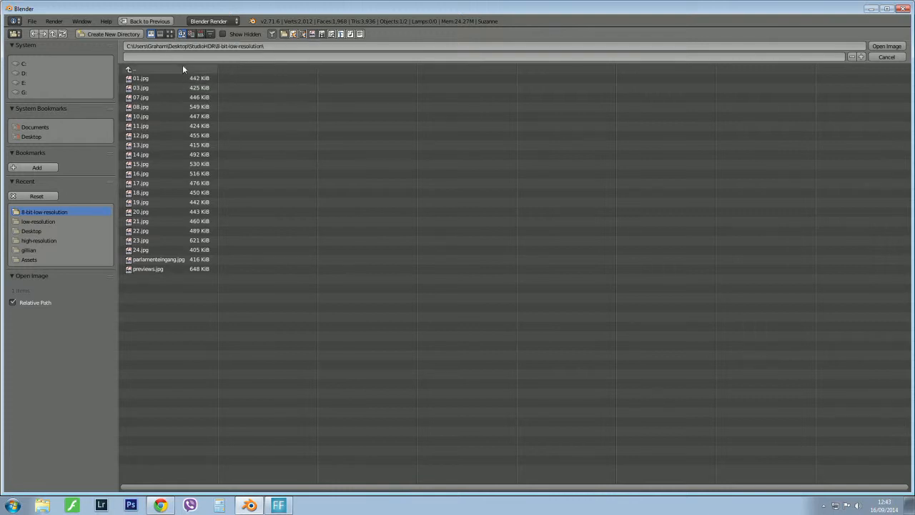
click(170, 34)
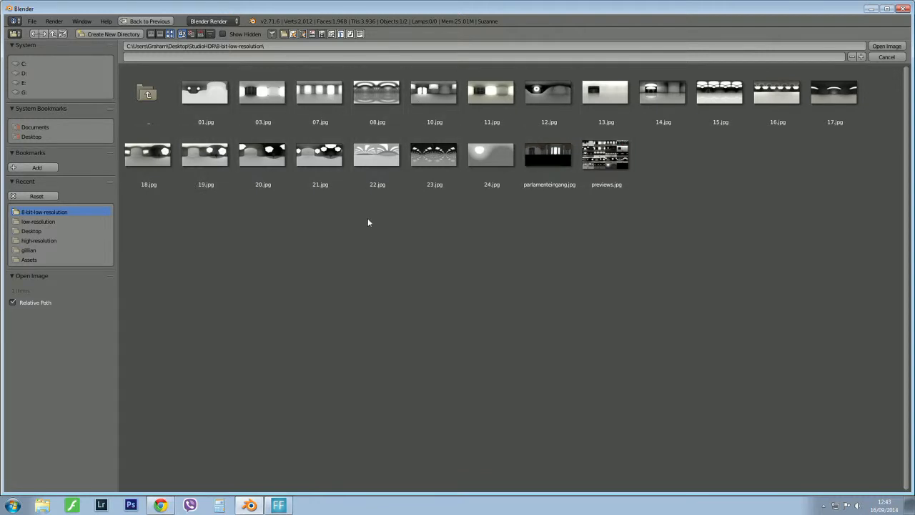
click(324, 155)
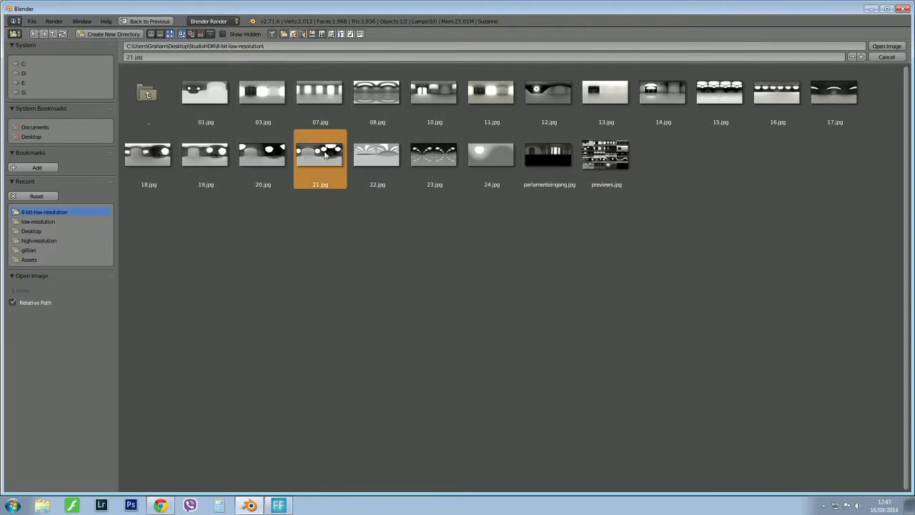
click(894, 47)
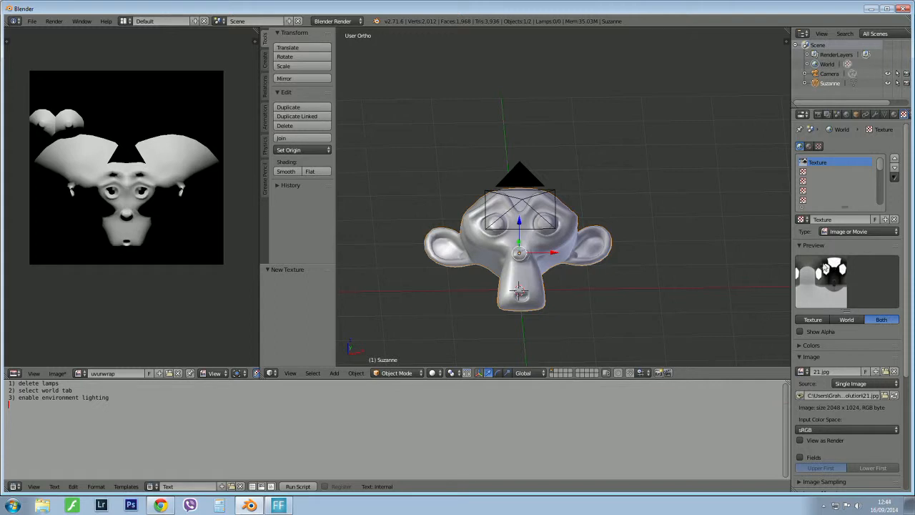
Compare the Texture and World previews of the loaded image, returning to Both.
click(810, 320)
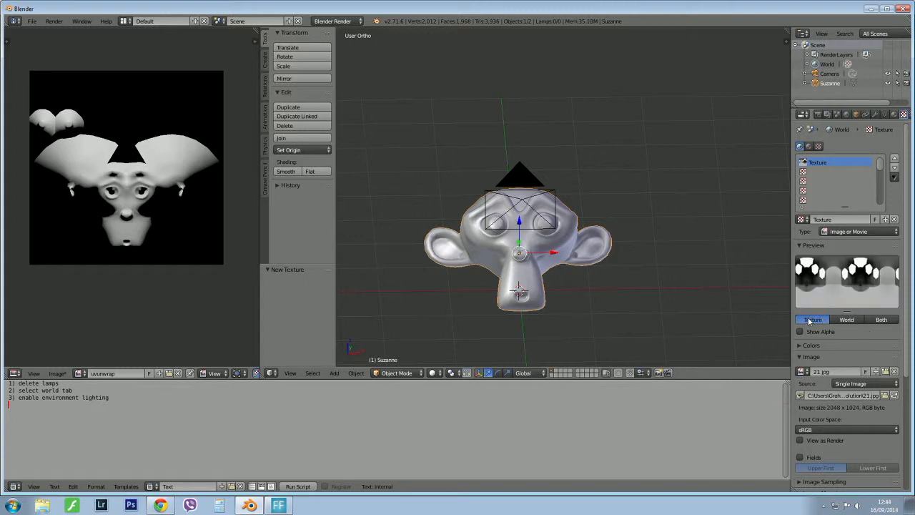
click(848, 319)
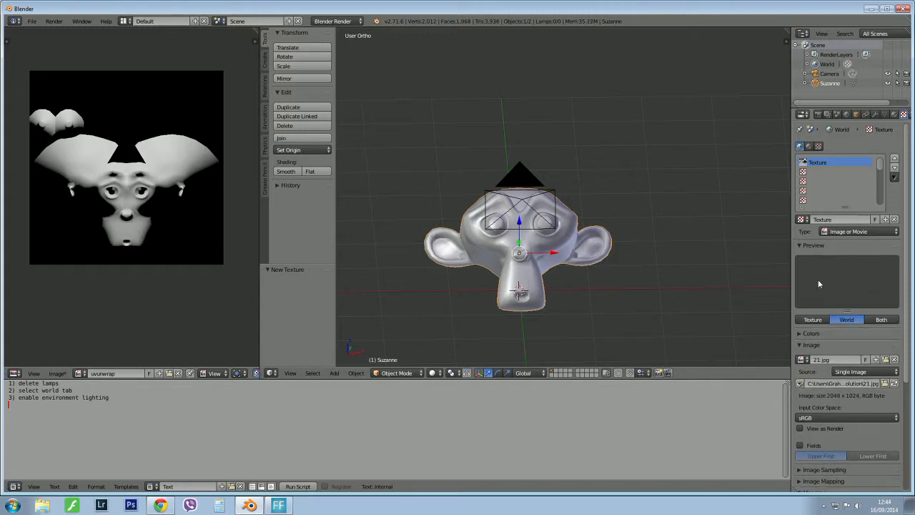
click(882, 321)
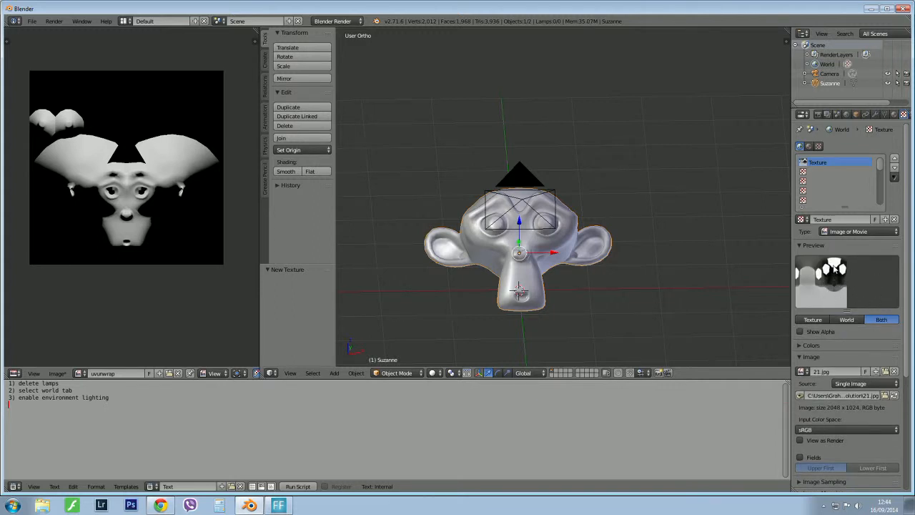
Widen the properties area and enable the Horizon influence of the world texture.
scroll(835, 272, down, 4)
scroll(833, 269, down, 1)
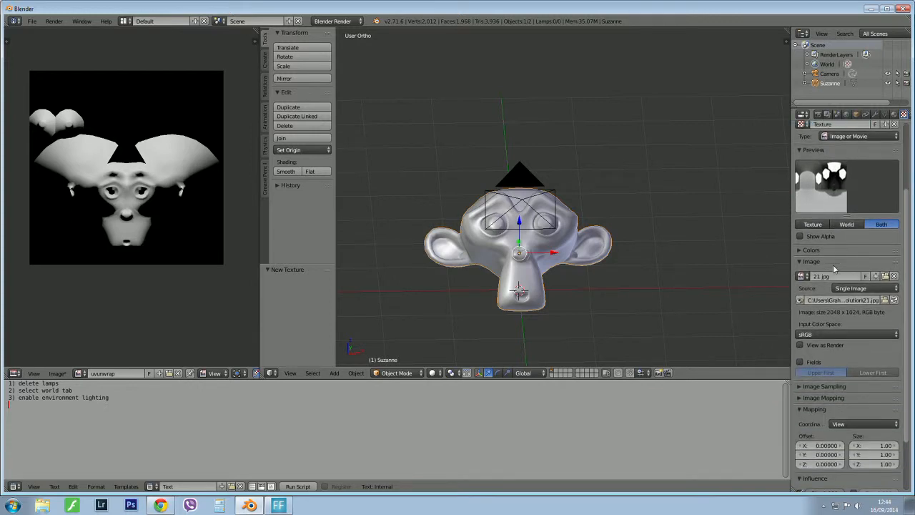
scroll(833, 269, down, 4)
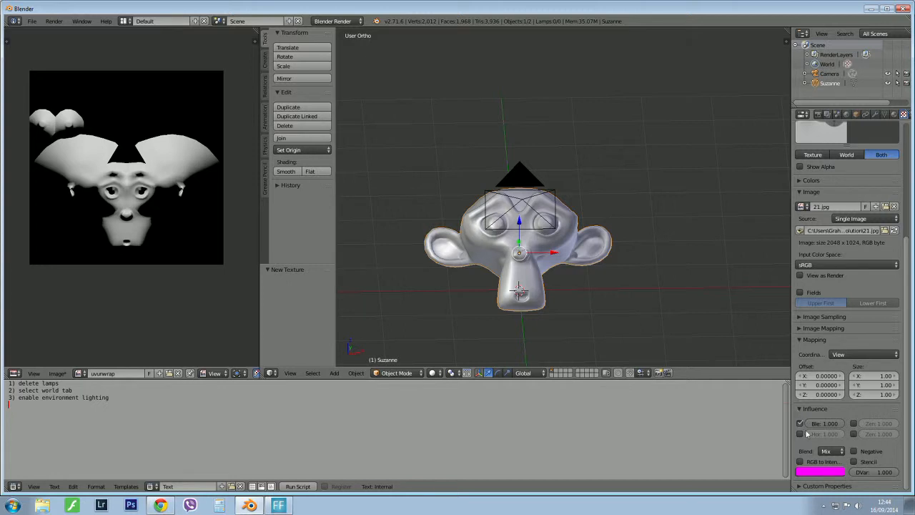
drag(789, 434, 729, 434)
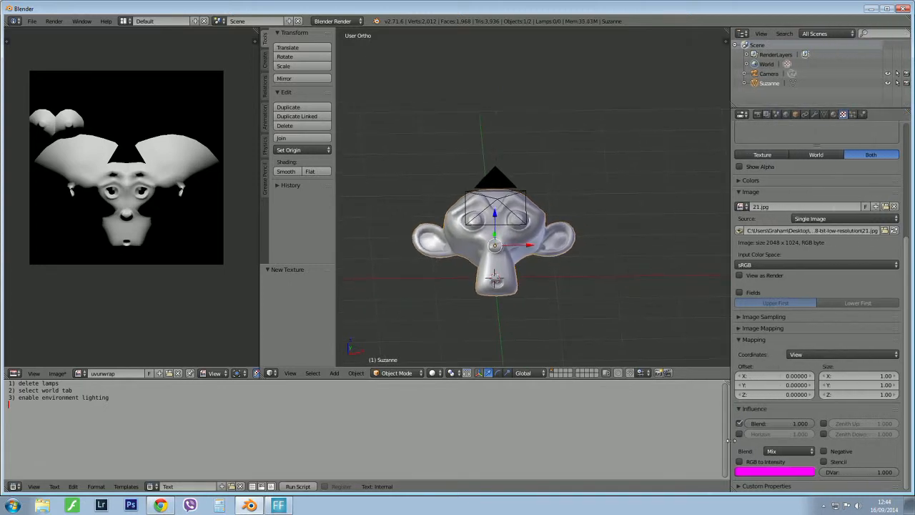
click(739, 434)
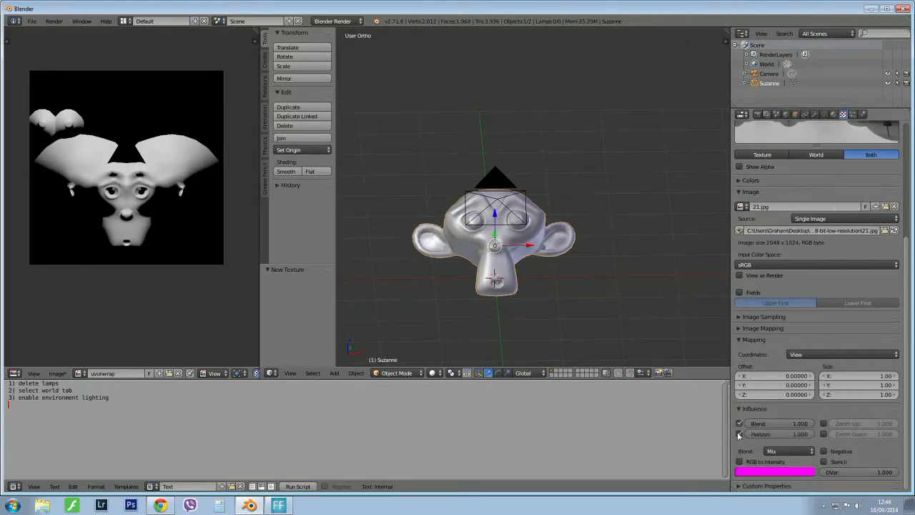
scroll(878, 230, up, 3)
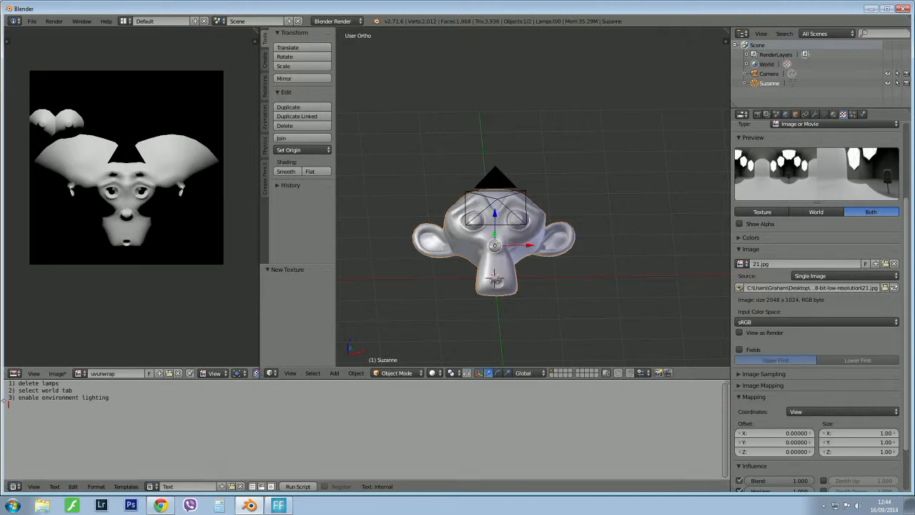
Add the note lines "4) go DIRECTLY to texture tab" and "5)add hdri texture".
text(4)
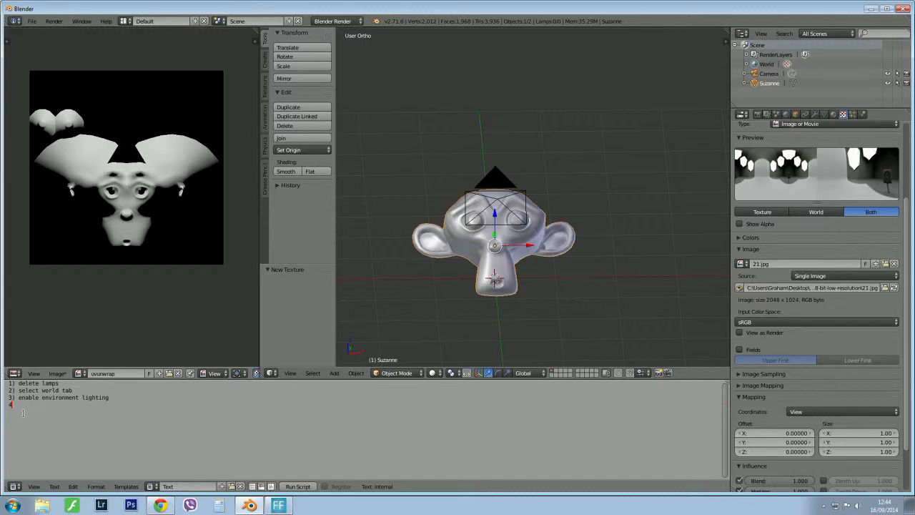
text() )
text(go DIREC)
text(TLY to t)
text(exture ta)
text(b )
text(5)
text()add )
text(hdri tex)
text(ture)
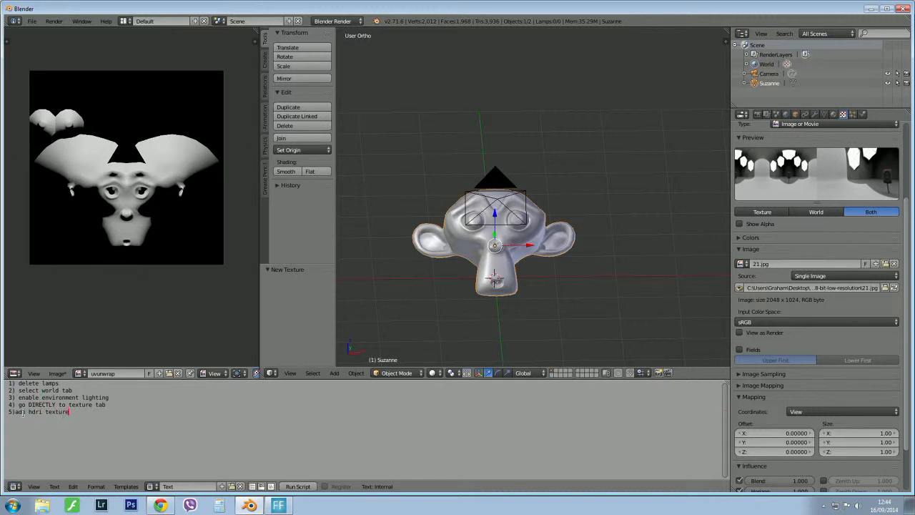
Add a sixth note line reading 6) under "influence, enable "horizon" and review the texture settings.
key(Return)
text(6) under "influence, enabkle)
key(BackSpace)
key(BackSpace)
key(BackSpace)
text(le)
text("hd)
text(rizon)
text(")
scroll(815, 361, down, 3)
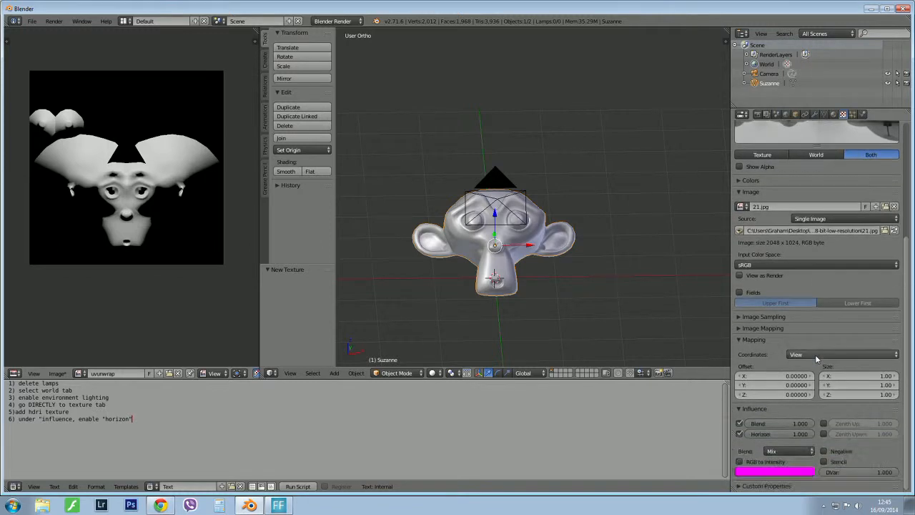
scroll(815, 357, up, 8)
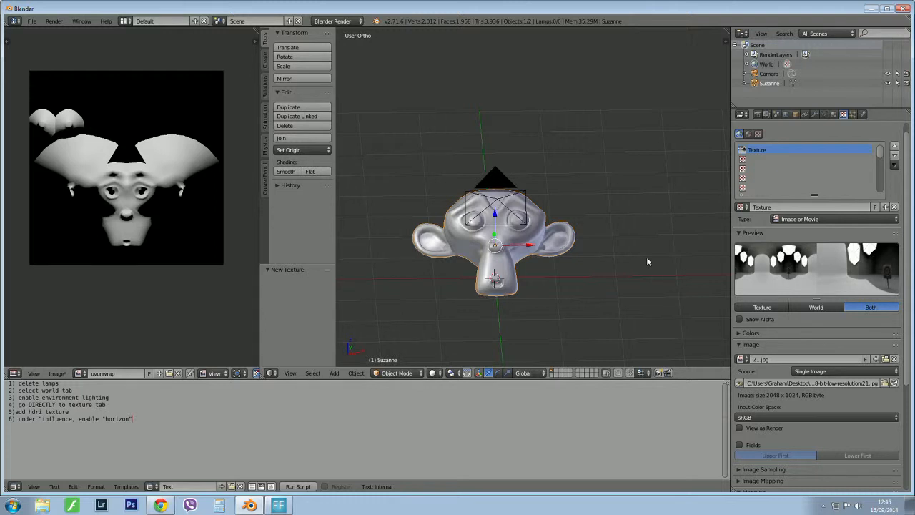
Look through the camera and preview the monkey against the HDRI background with Rendered viewport shading.
key(KP_0)
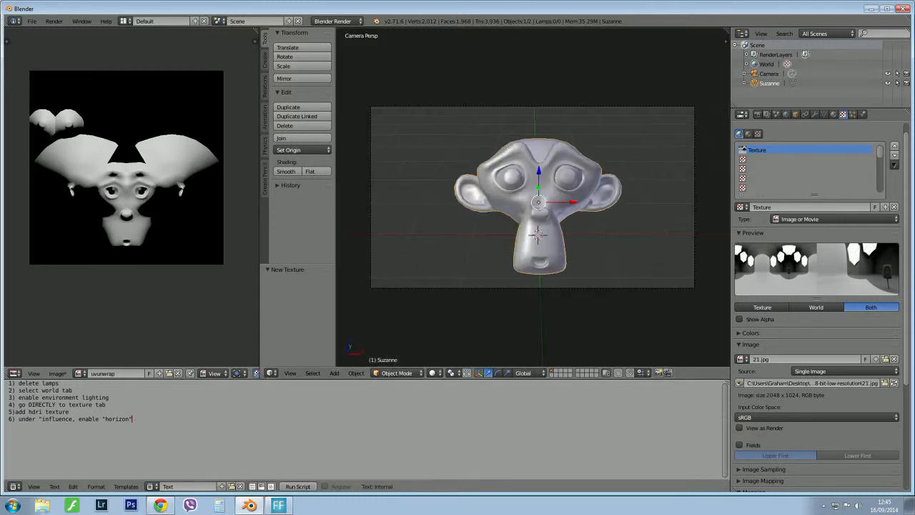
click(439, 377)
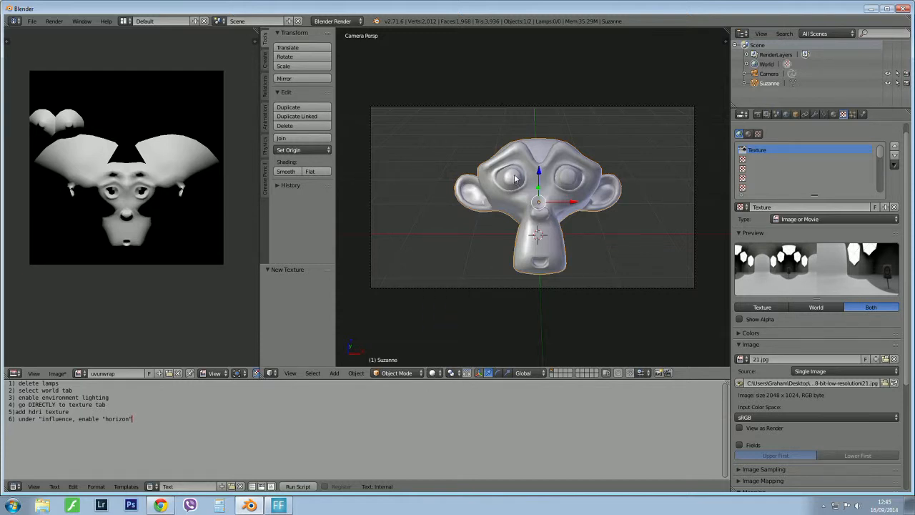
key(z)
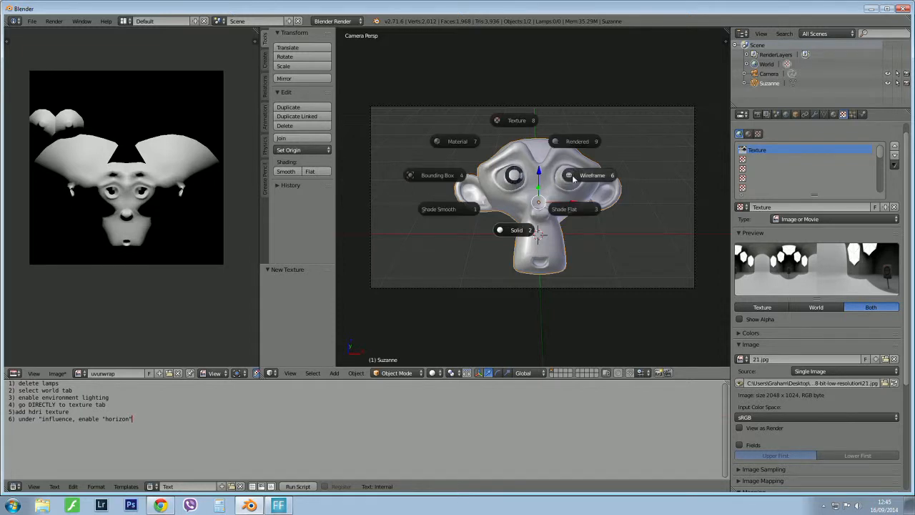
click(577, 143)
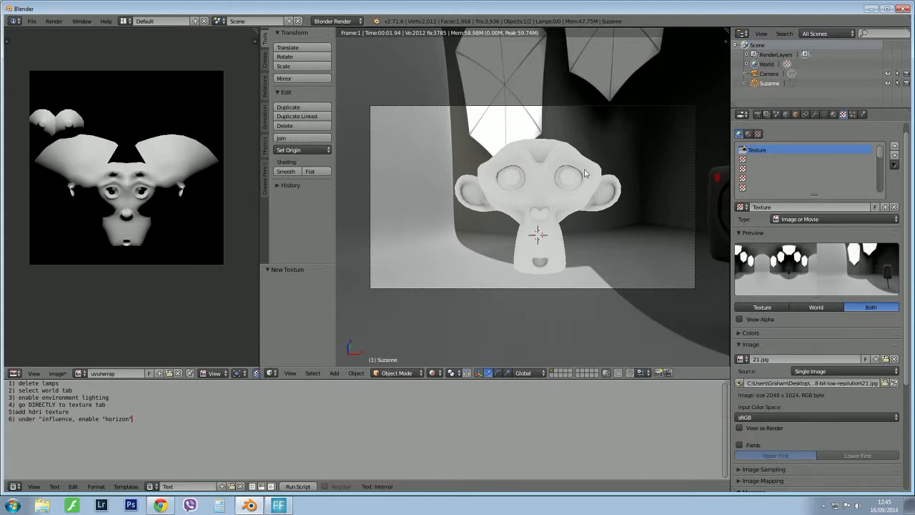
middle_drag(583, 170, 593, 177)
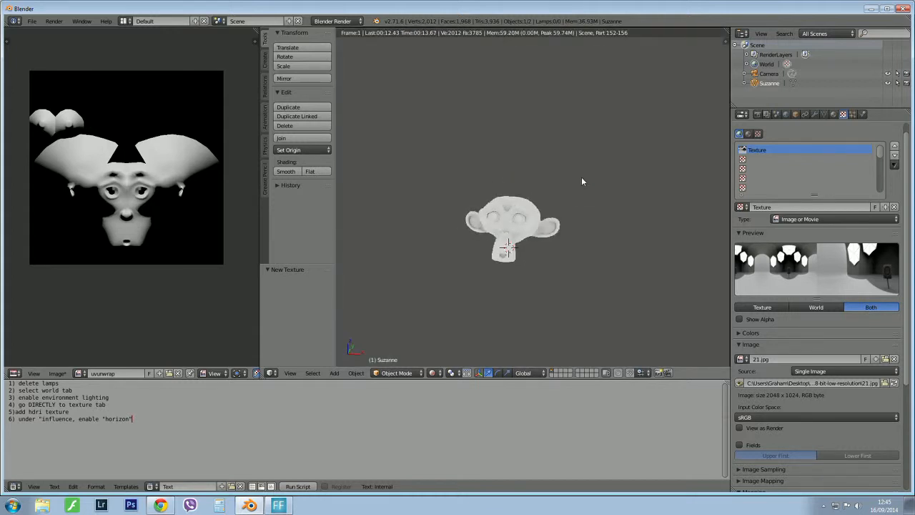
key(KP_0)
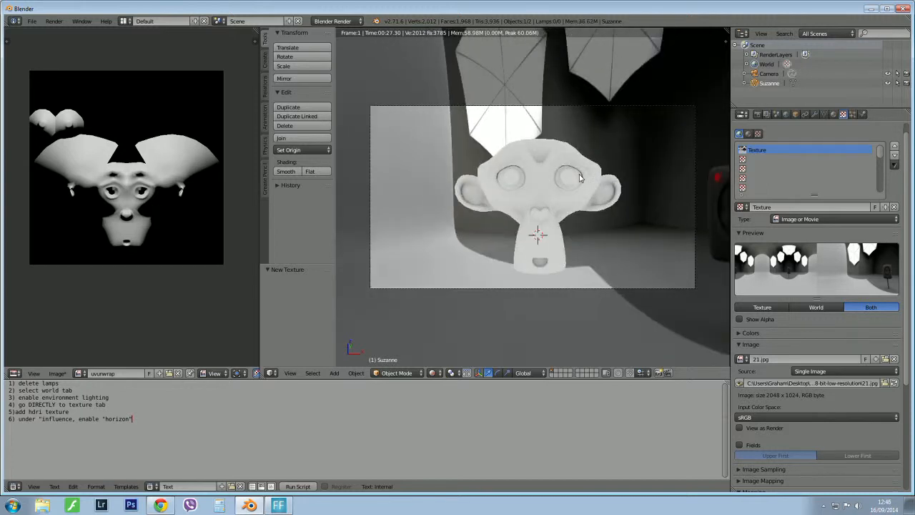
Return the viewport to Solid shading, bake the monkey's Full Render lighting onto the uvunwrap image and inspect the baked map.
key(z)
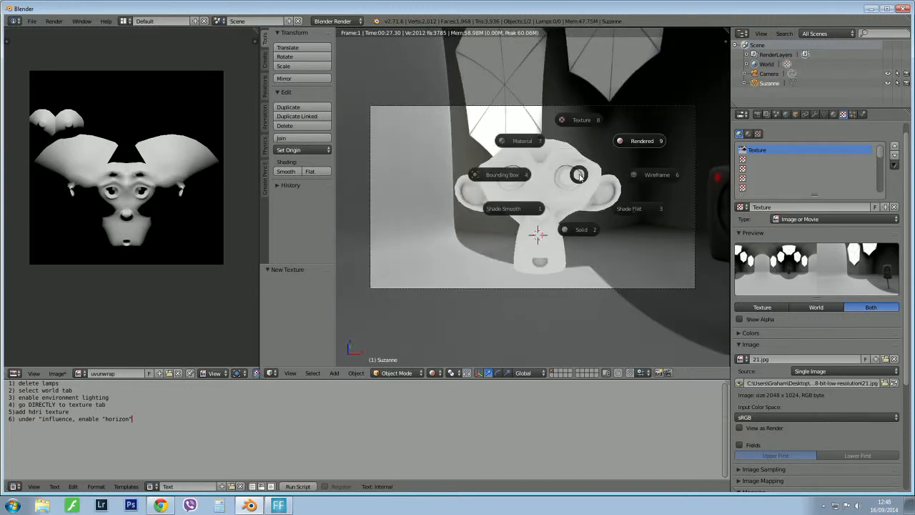
click(586, 226)
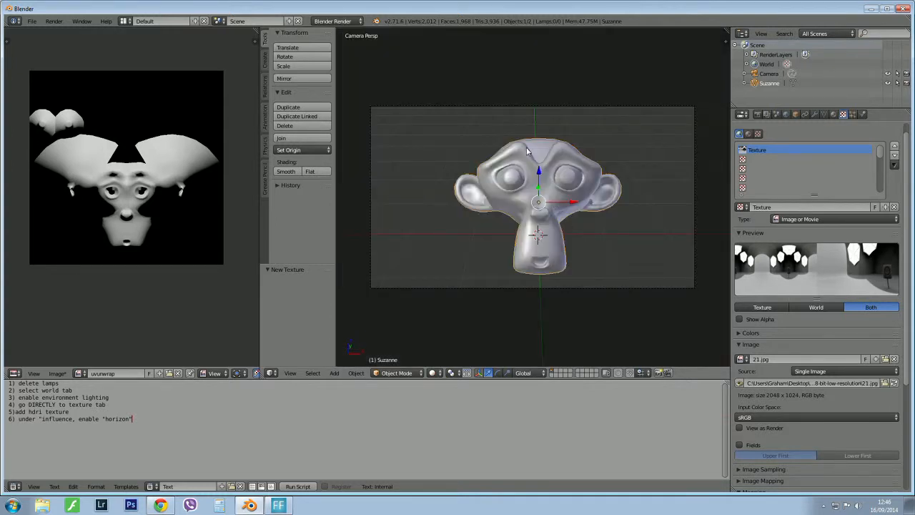
click(757, 118)
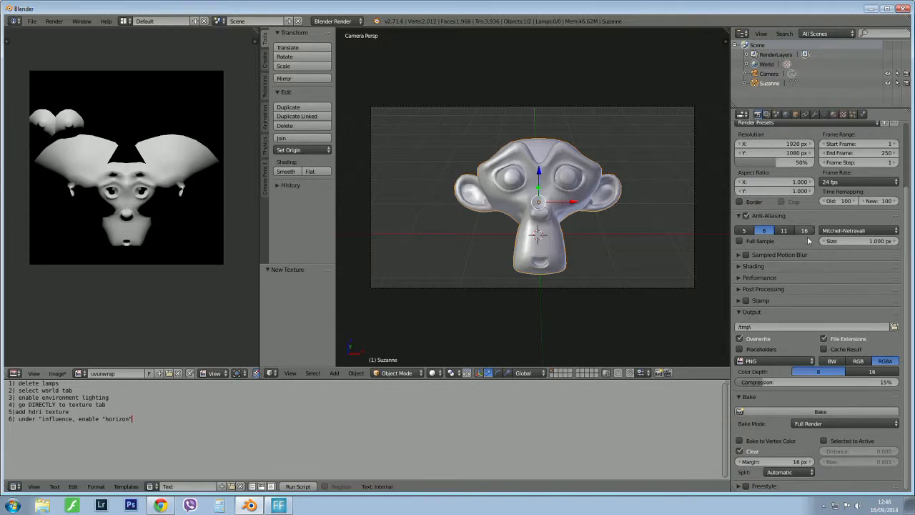
click(818, 413)
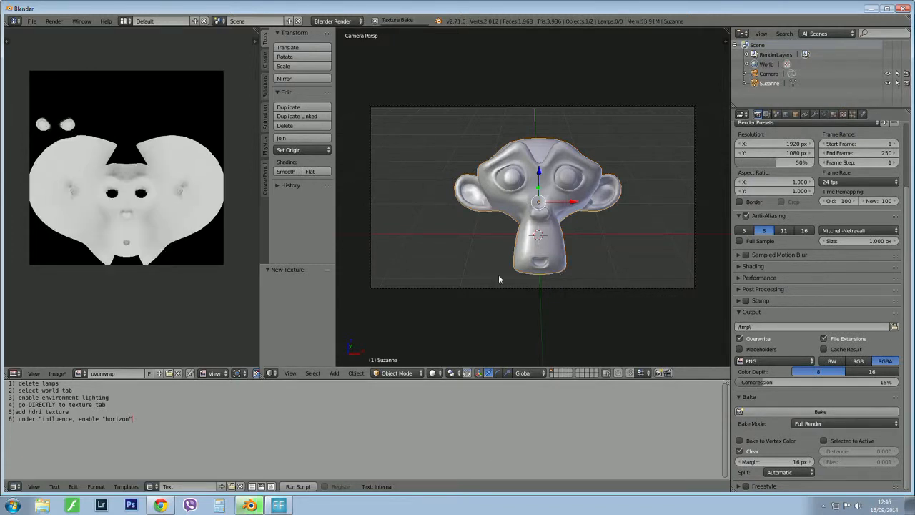
scroll(121, 227, up, 2)
scroll(122, 227, down, 1)
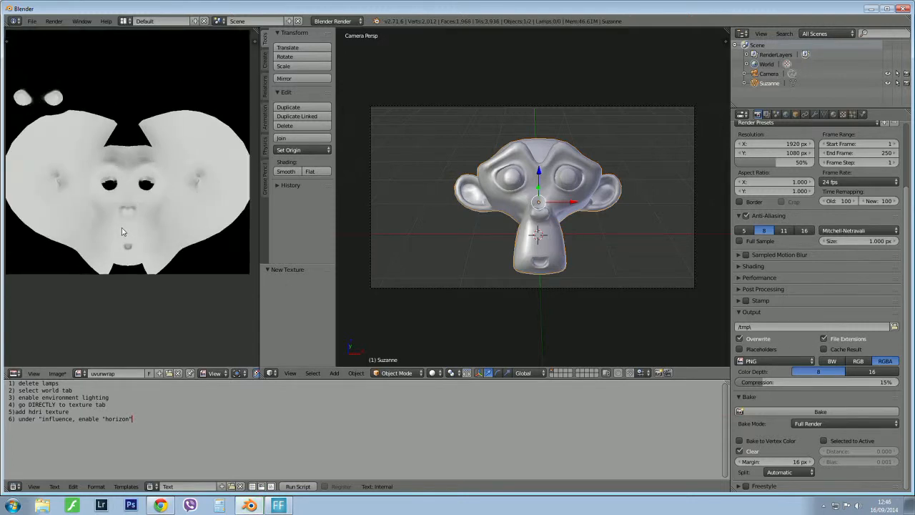
scroll(122, 227, up, 1)
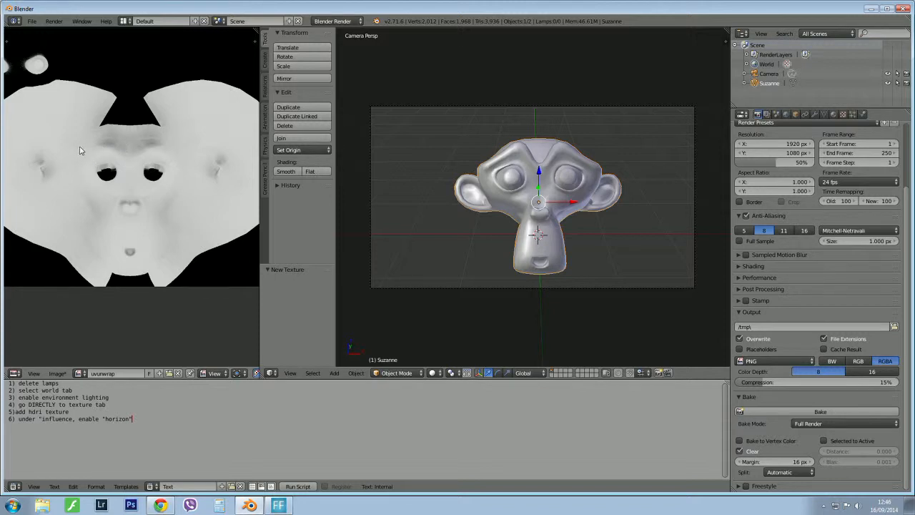
scroll(111, 168, down, 1)
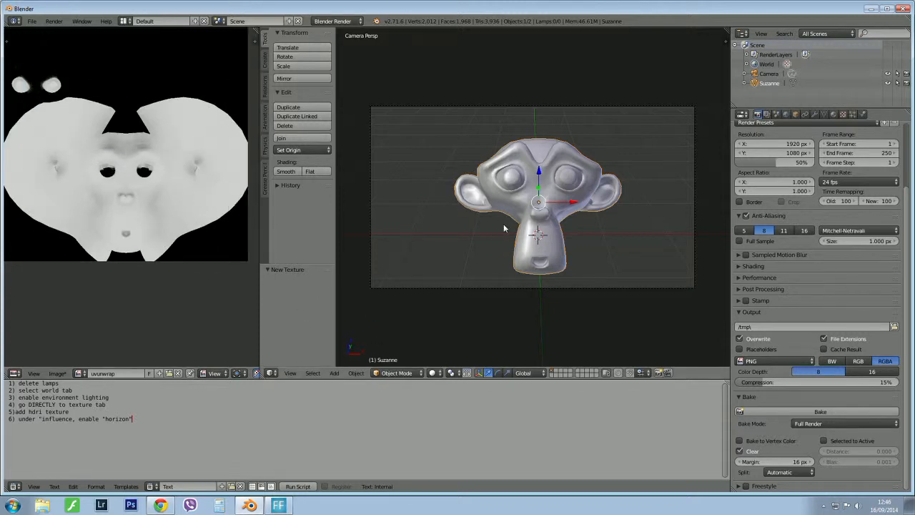
Switch the viewport to Texture shading and examine the baked lighting on the monkey from different angles.
key(z)
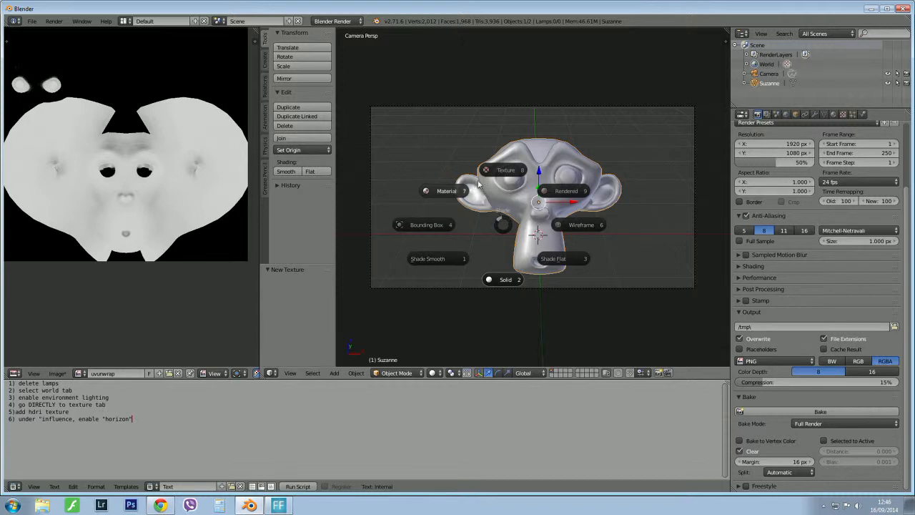
click(504, 172)
mouse_move(504, 172)
middle_down()
mouse_move(513, 203)
mouse_move(431, 204)
mouse_move(460, 175)
mouse_move(651, 237)
mouse_move(692, 228)
mouse_move(562, 225)
mouse_move(596, 196)
mouse_move(594, 251)
mouse_move(445, 233)
mouse_move(444, 220)
middle_up()
scroll(513, 206, up, 6)
scroll(502, 204, down, 3)
middle_drag(505, 205, 525, 202)
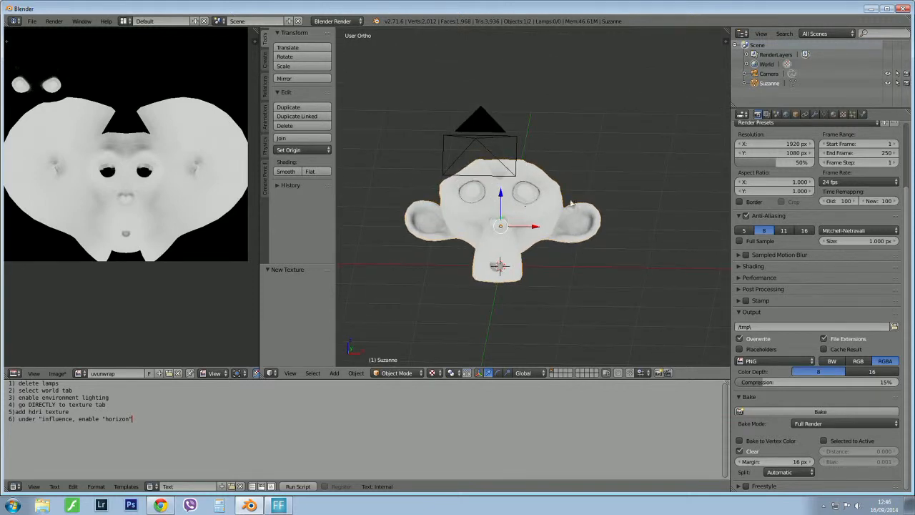